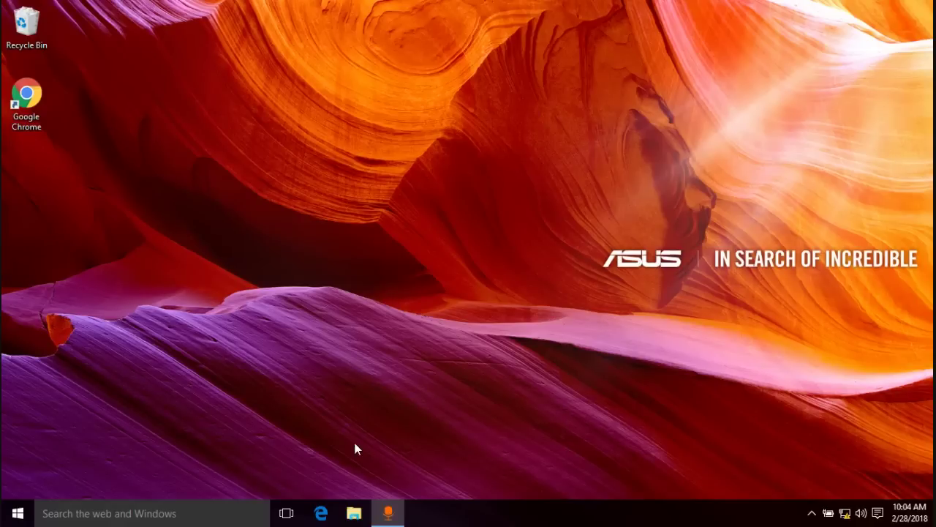
# - Launch Edge and enter the router address 192.168.0.1 in place of tplinkwifi.net
pyautogui.click(323, 512)
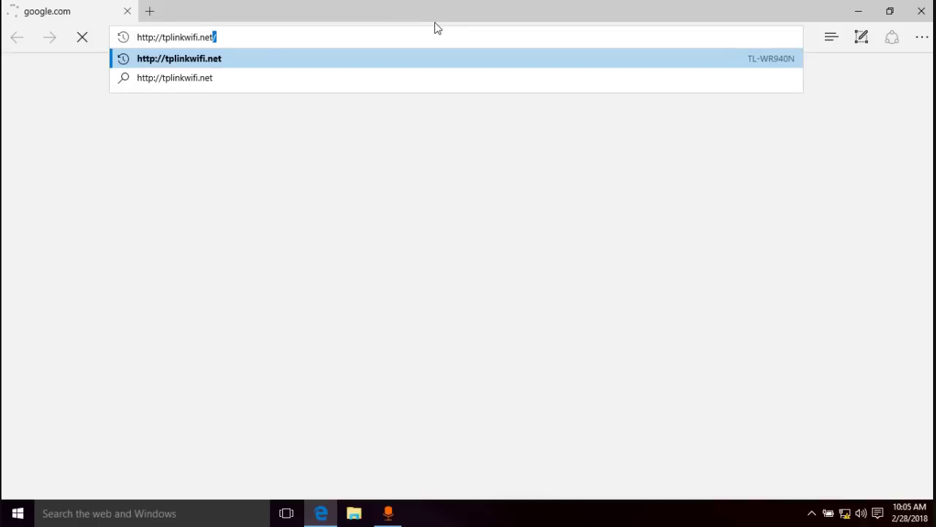
pyautogui.press('BackSpace')
pyautogui.press('BackSpace')
pyautogui.press('BackSpace')
pyautogui.press('BackSpace')
pyautogui.press('BackSpace')
pyautogui.press('BackSpace')
pyautogui.press('BackSpace')
pyautogui.press('BackSpace')
pyautogui.press('BackSpace')
pyautogui.press('BackSpace')
pyautogui.press('BackSpace')
pyautogui.press('BackSpace')
pyautogui.press('BackSpace')
pyautogui.press('BackSpace')
pyautogui.press('BackSpace')
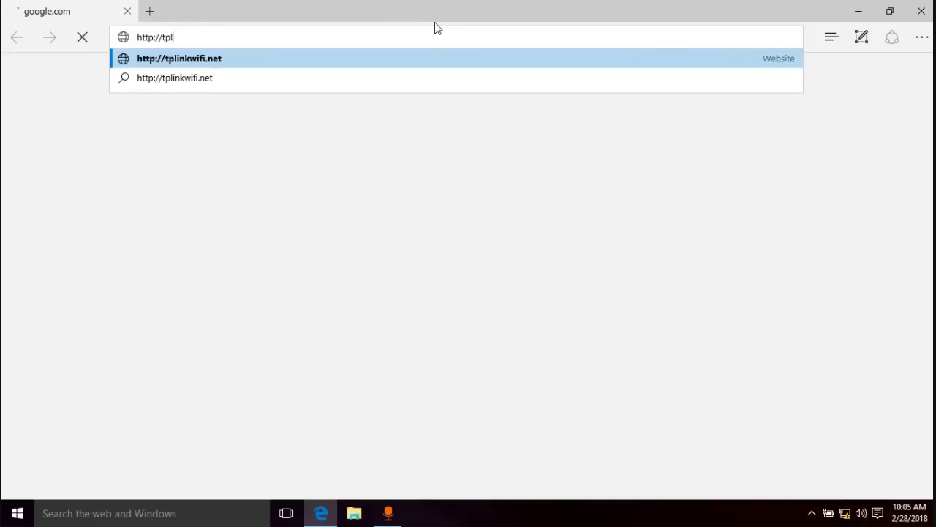
pyautogui.write('19')
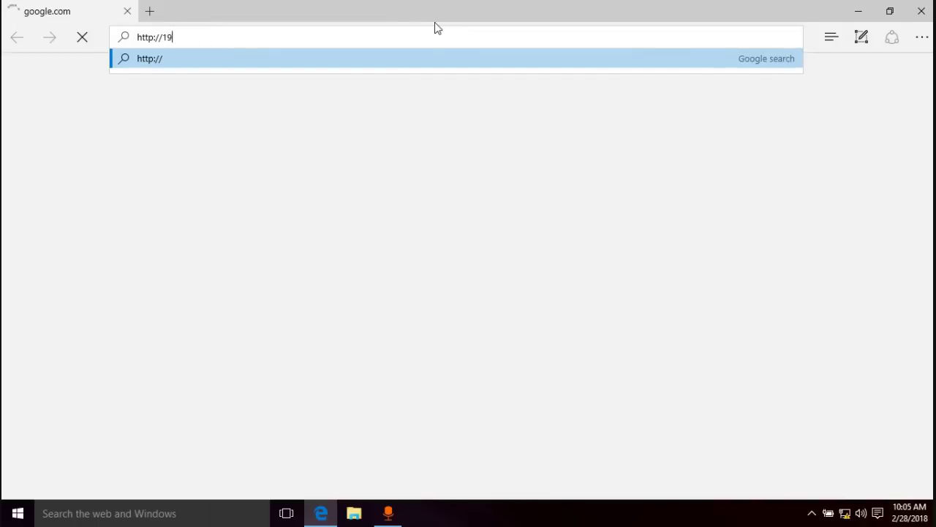
pyautogui.write('2.168.0')
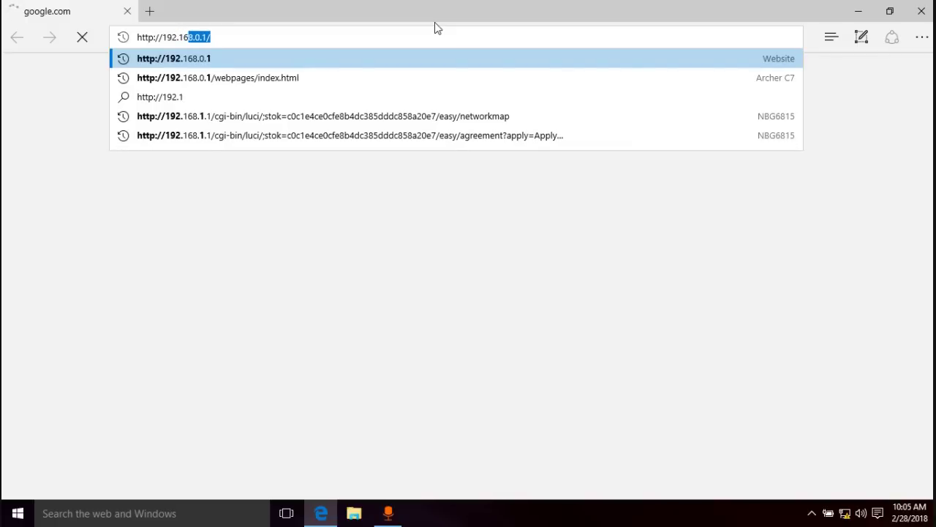
pyautogui.write('.1')
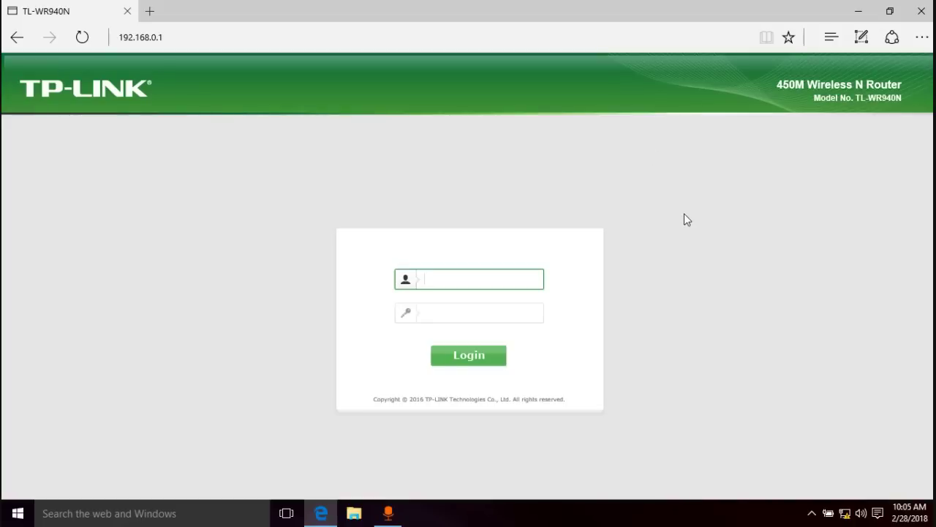
# - Log in with the admin username and password, then advance Quick Setup to the WAN type choice
pyautogui.write('admin')
pyautogui.press('Tab')
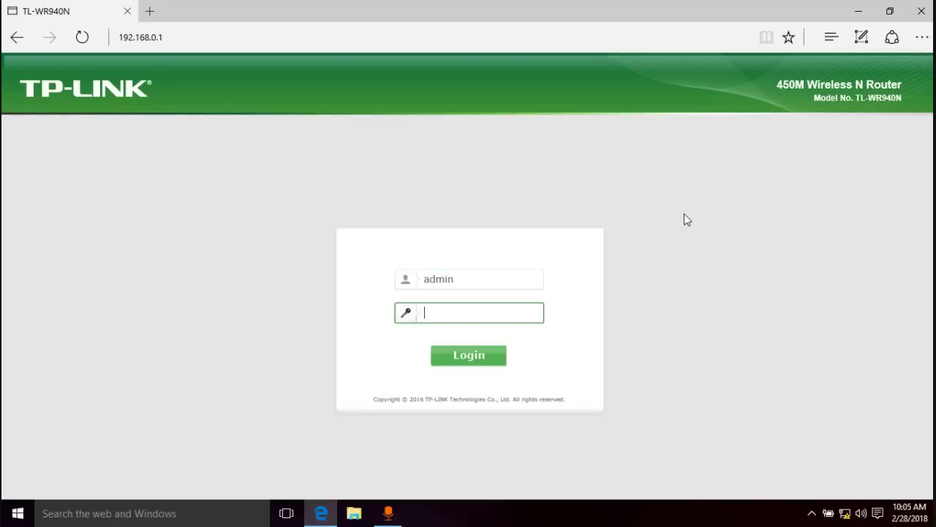
pyautogui.write('admin')
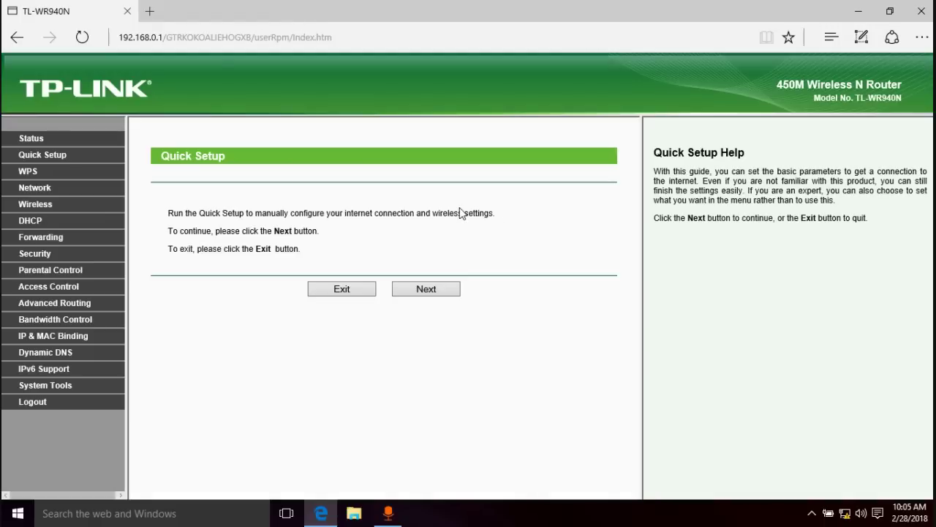
pyautogui.click(424, 296)
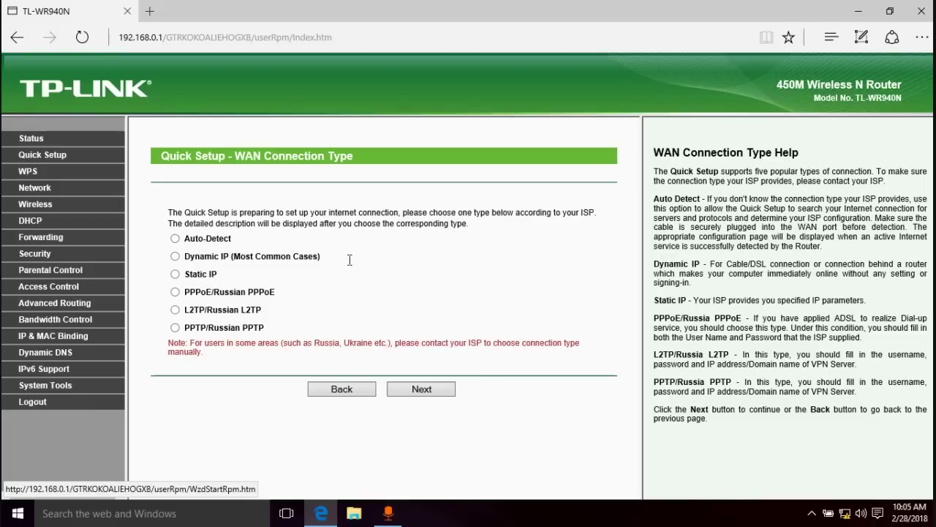
# - Choose Dynamic IP as the WAN type and continue past MAC Clone without cloning
pyautogui.moveTo(293, 256); pyautogui.dragTo(232, 256)
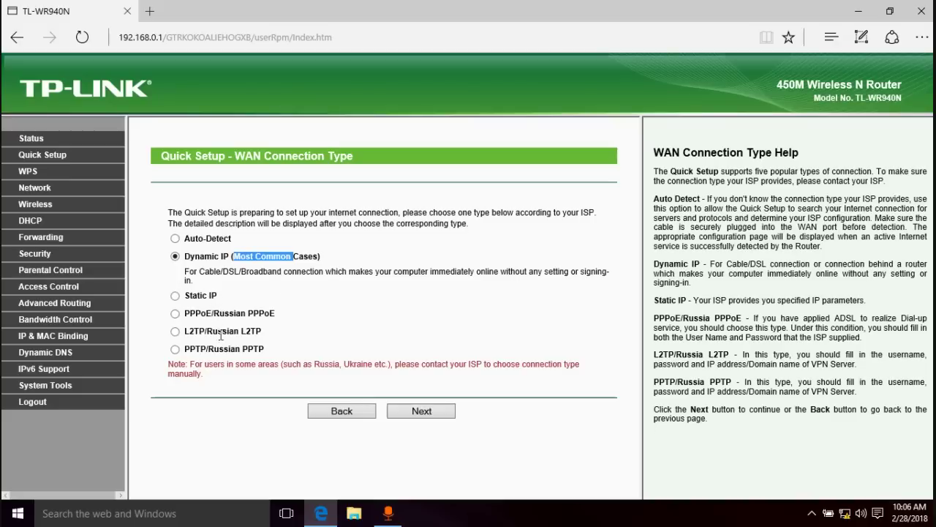
pyautogui.click(425, 414)
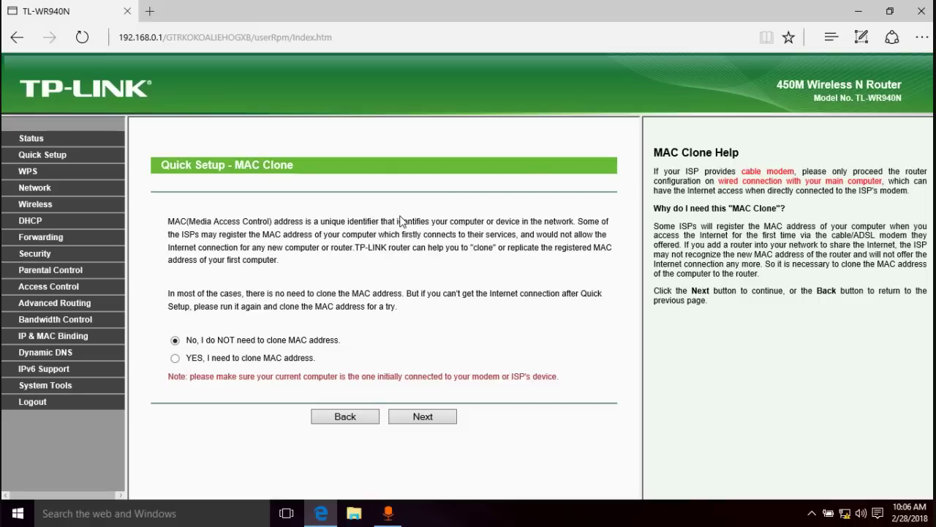
pyautogui.click(422, 417)
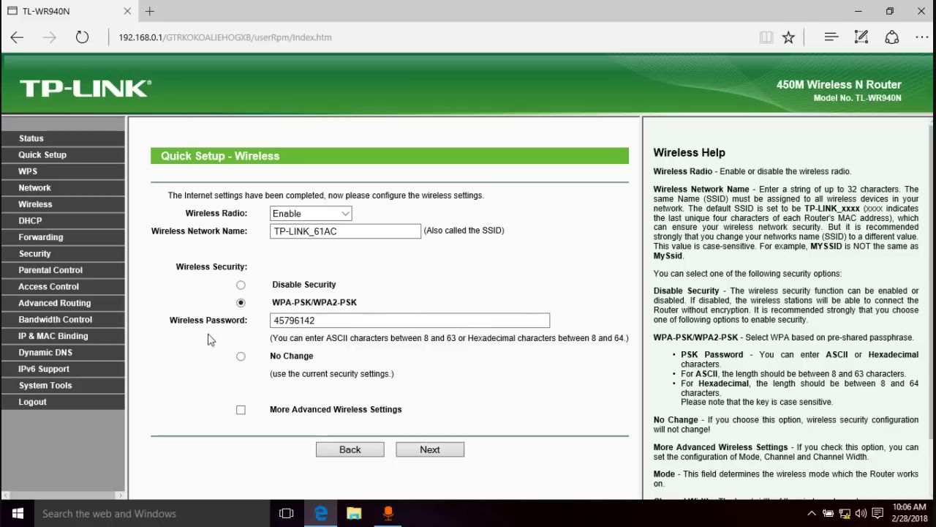
# - Inspect the TP-LINK_61AC network name and existing wireless password, leaving both unchanged
pyautogui.click(337, 231)
pyautogui.moveTo(337, 231); pyautogui.dragTo(273, 232)
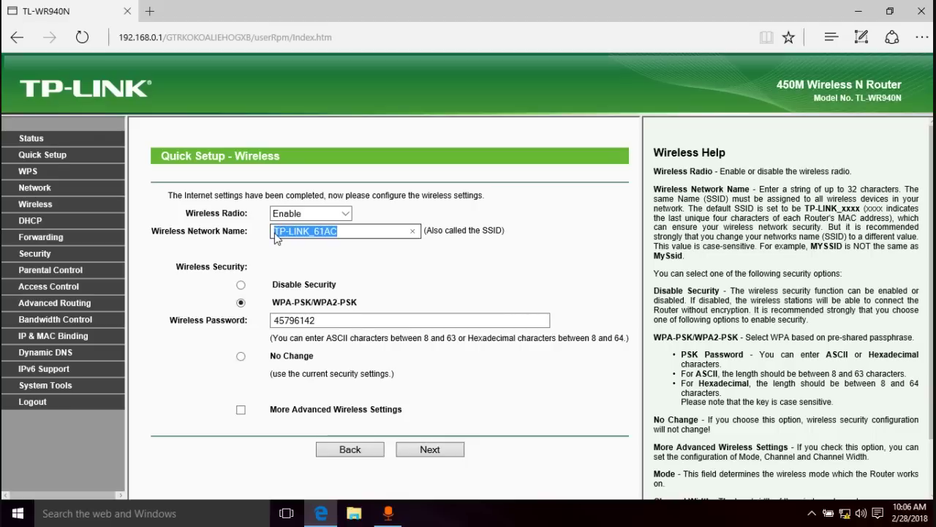
pyautogui.click(333, 320)
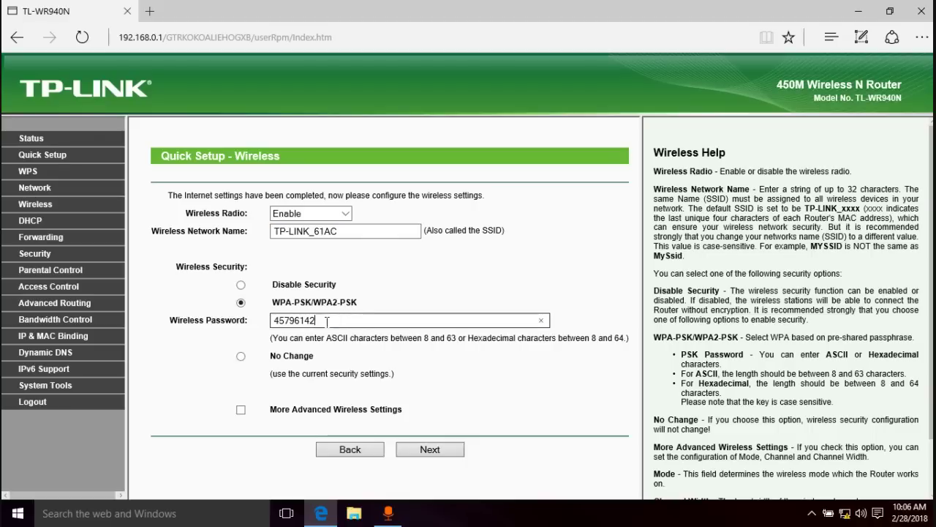
pyautogui.moveTo(329, 322); pyautogui.dragTo(249, 335)
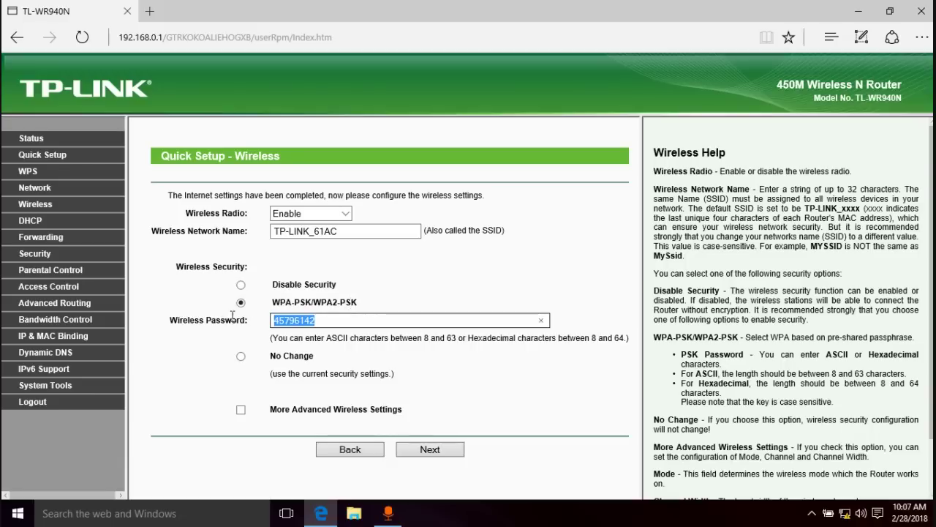
pyautogui.click(324, 321)
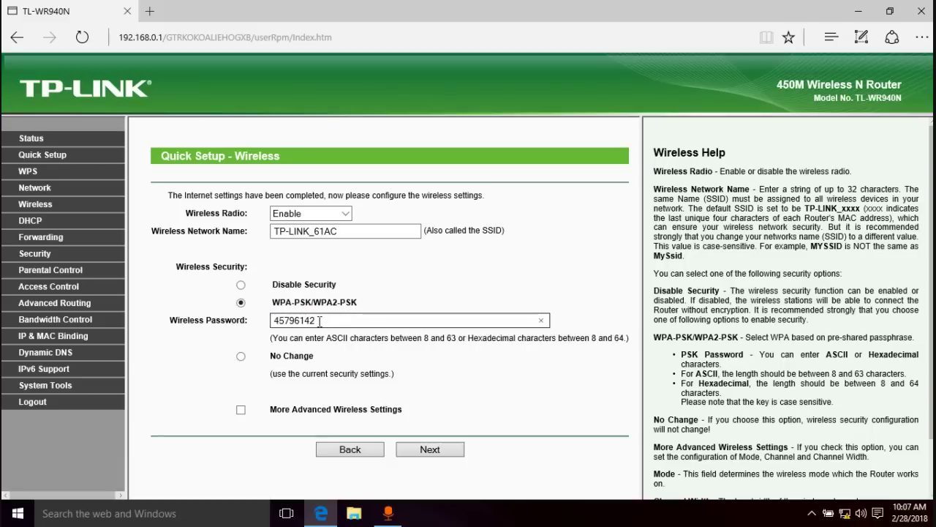
pyautogui.moveTo(324, 322); pyautogui.dragTo(263, 329)
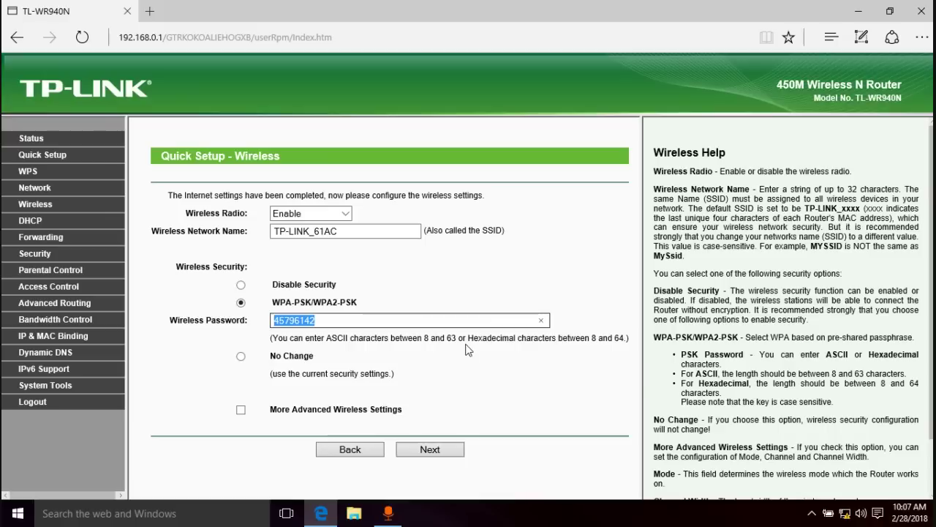
pyautogui.click(594, 338)
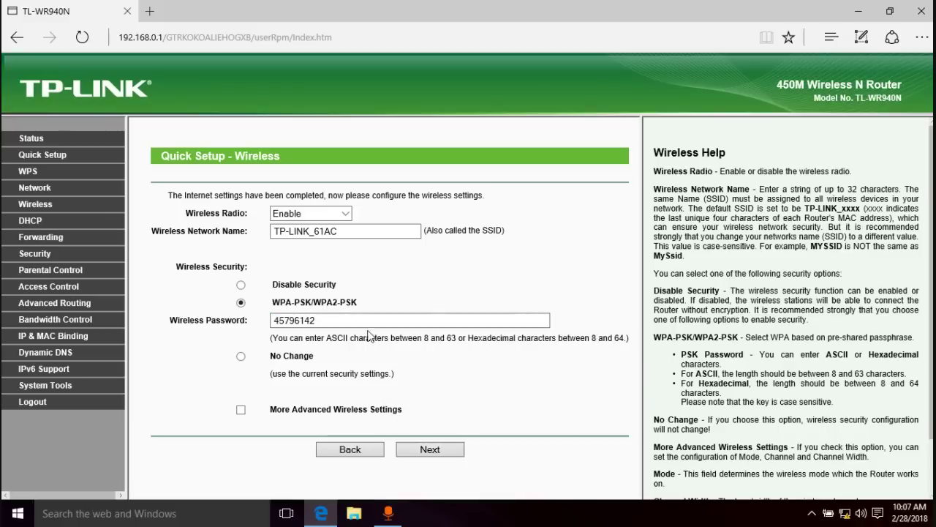
pyautogui.click(320, 326)
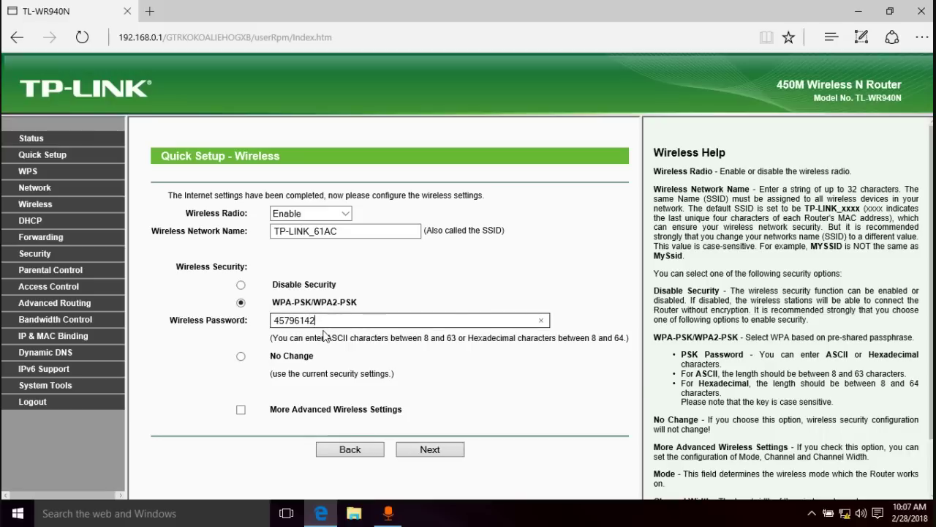
# - Briefly show and hide More Advanced Wireless Settings, then accept the wireless settings
pyautogui.click(241, 409)
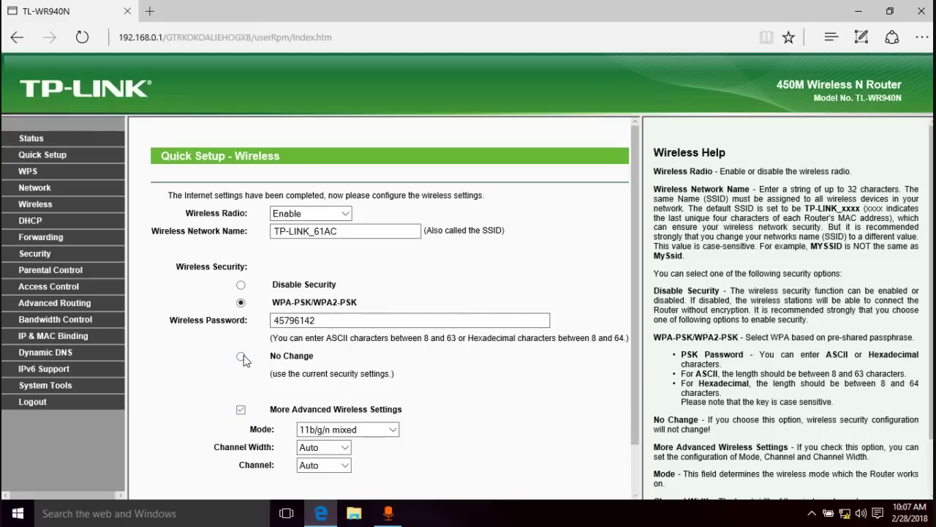
pyautogui.scroll(-2, 244, 355)
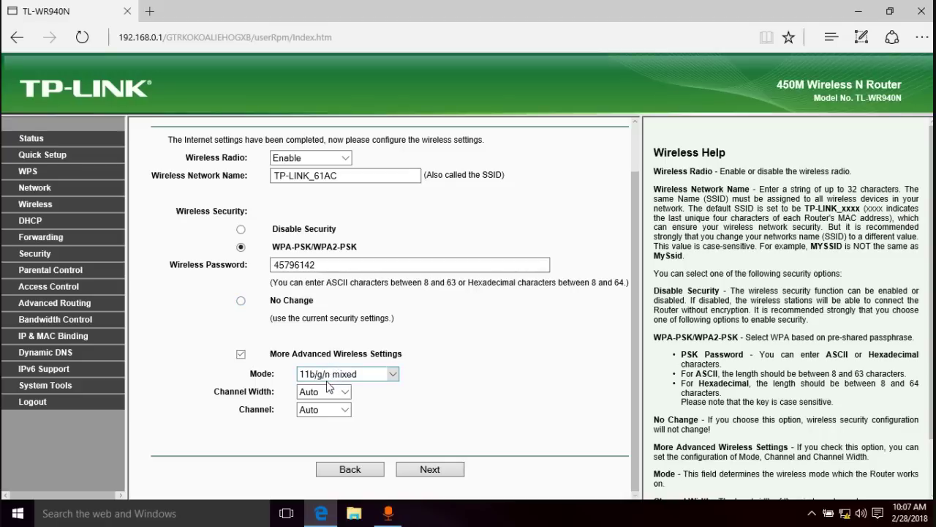
pyautogui.click(240, 355)
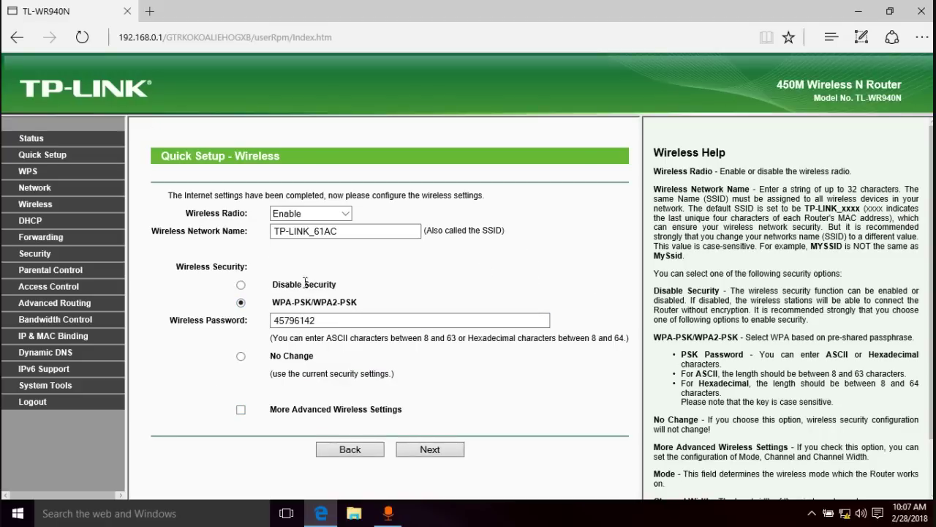
pyautogui.moveTo(368, 232); pyautogui.dragTo(272, 247)
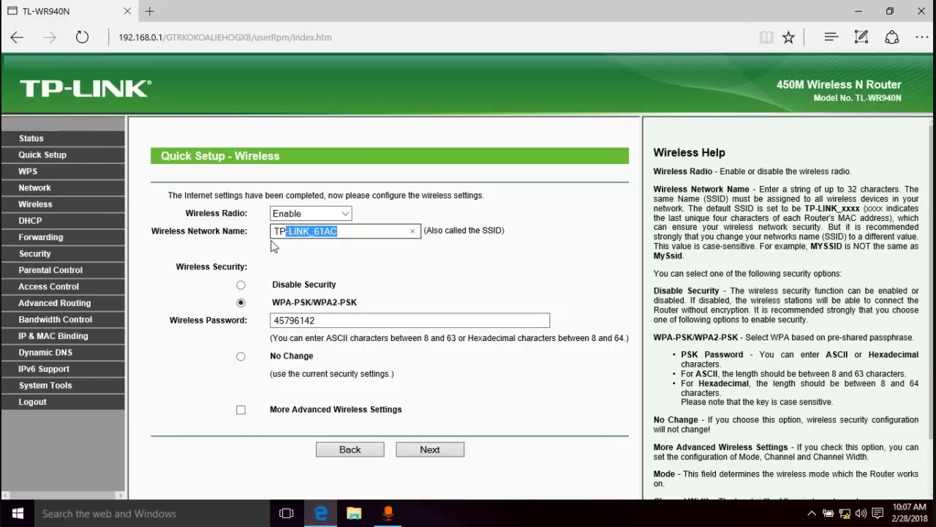
pyautogui.moveTo(329, 316); pyautogui.dragTo(262, 329)
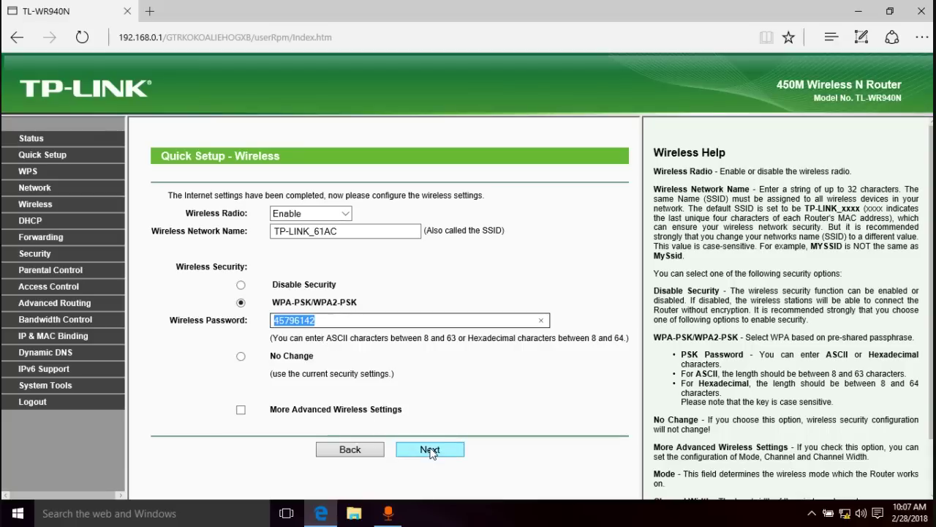
pyautogui.click(430, 450)
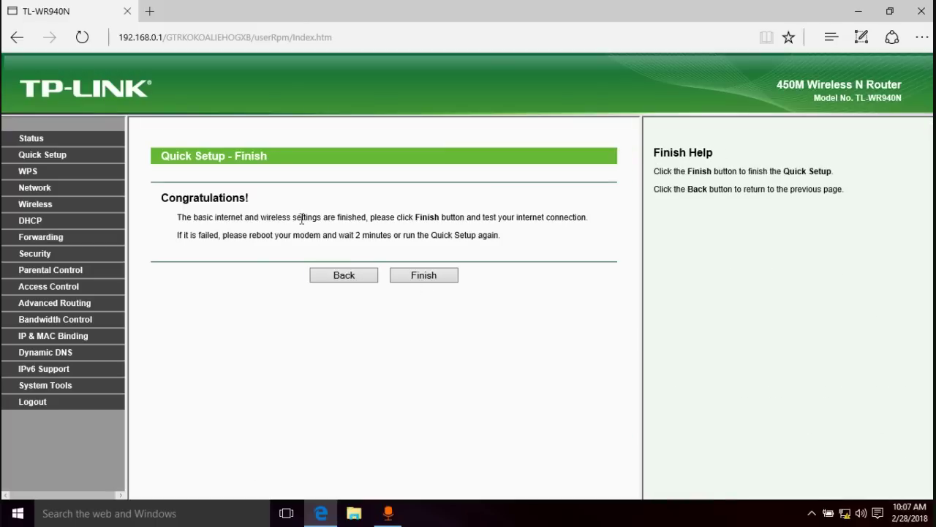
# - Finish Quick Setup, open a new browser tab, and go to the Network WAN page
pyautogui.click(430, 279)
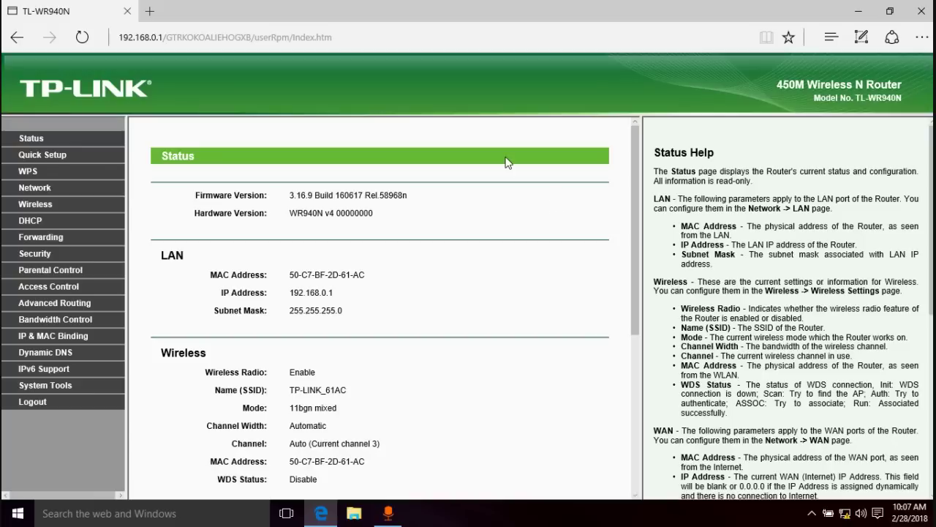
pyautogui.click(151, 13)
pyautogui.moveTo(538, 6)
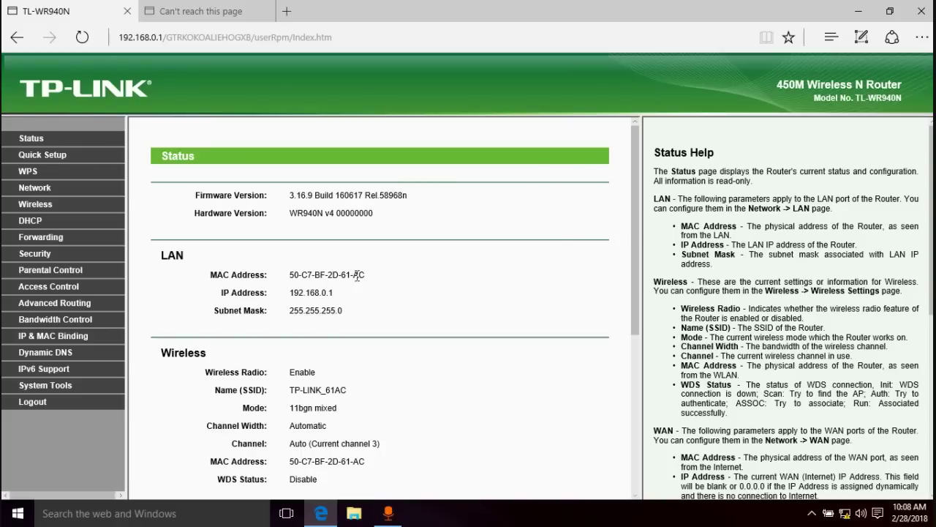
pyautogui.click(32, 190)
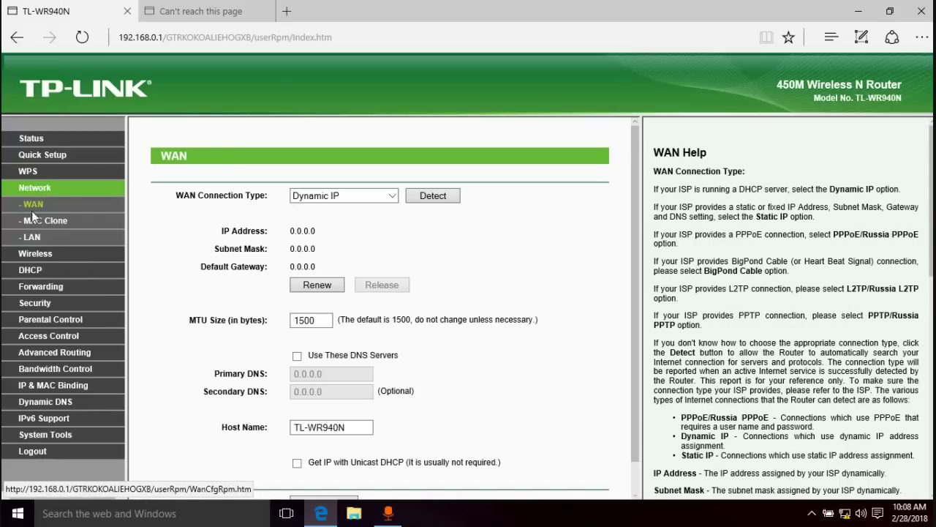
# - On the MAC Clone page, replace the WAN MAC address with 00-1D-7E-00-E4-4D
pyautogui.click(35, 220)
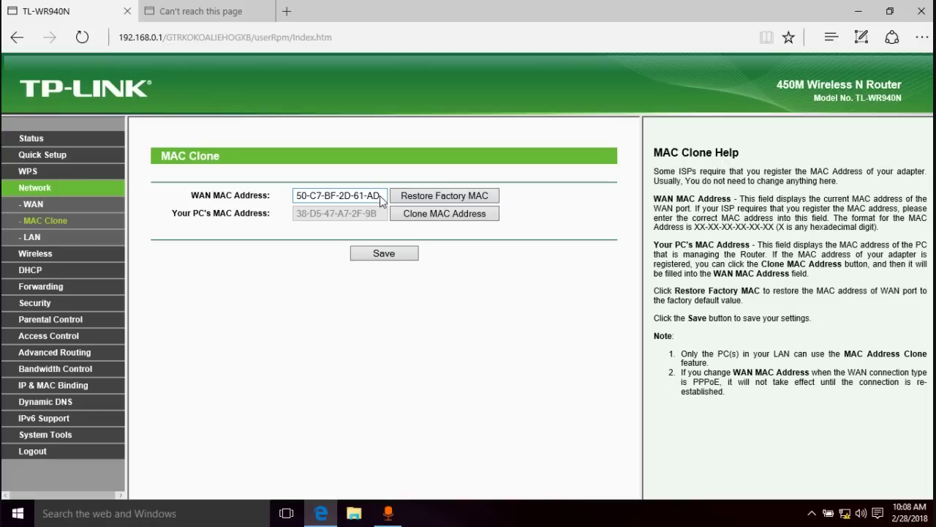
pyautogui.moveTo(379, 196); pyautogui.dragTo(309, 195)
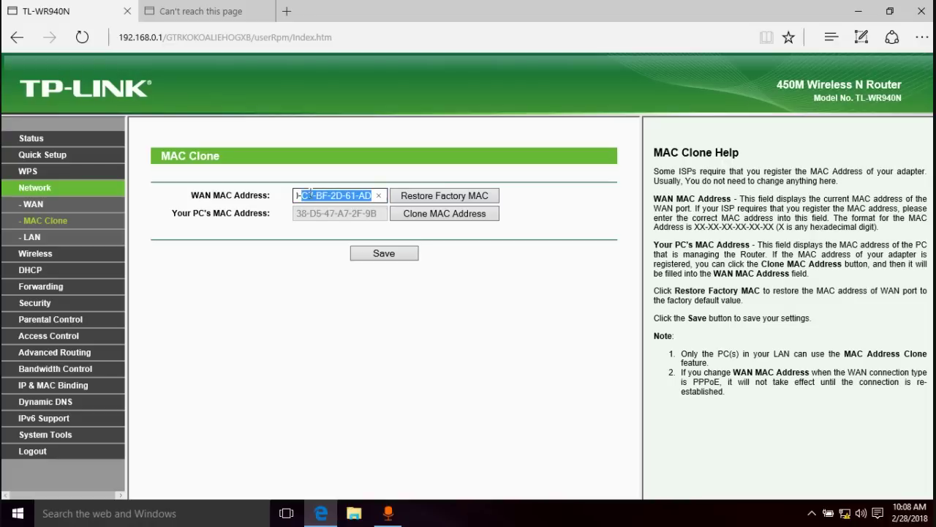
pyautogui.click(351, 201)
pyautogui.moveTo(303, 196); pyautogui.dragTo(297, 196)
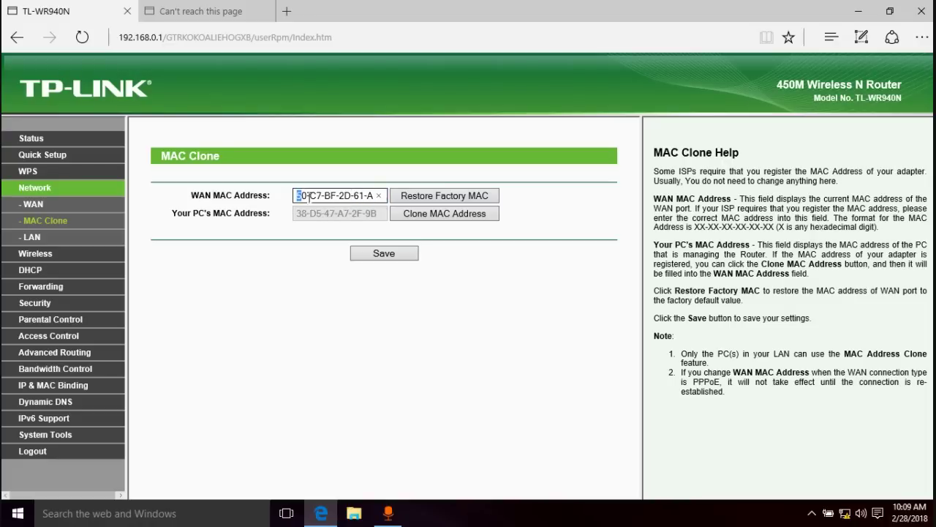
pyautogui.click(310, 196)
pyautogui.moveTo(298, 196); pyautogui.dragTo(370, 195)
pyautogui.click(378, 196)
pyautogui.write('00-1D-7E-0D-E4-00-E4-')
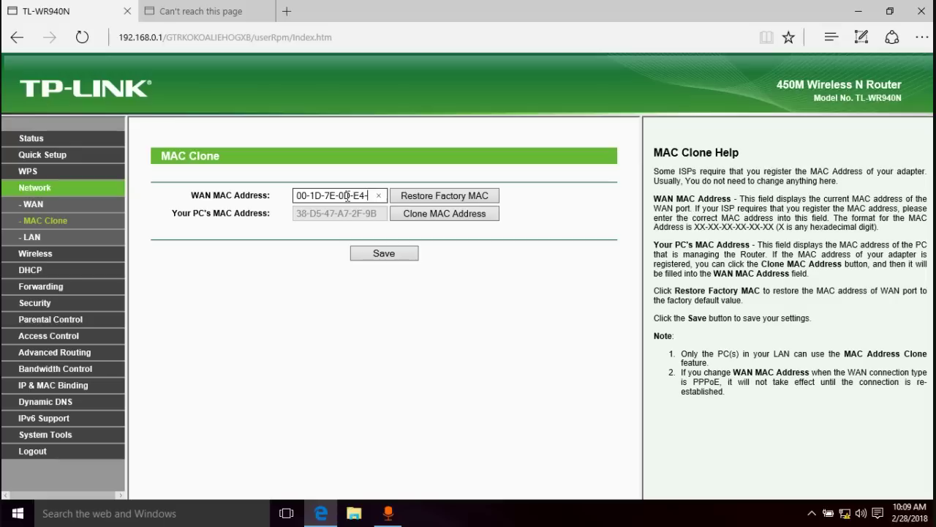
pyautogui.write('4D')
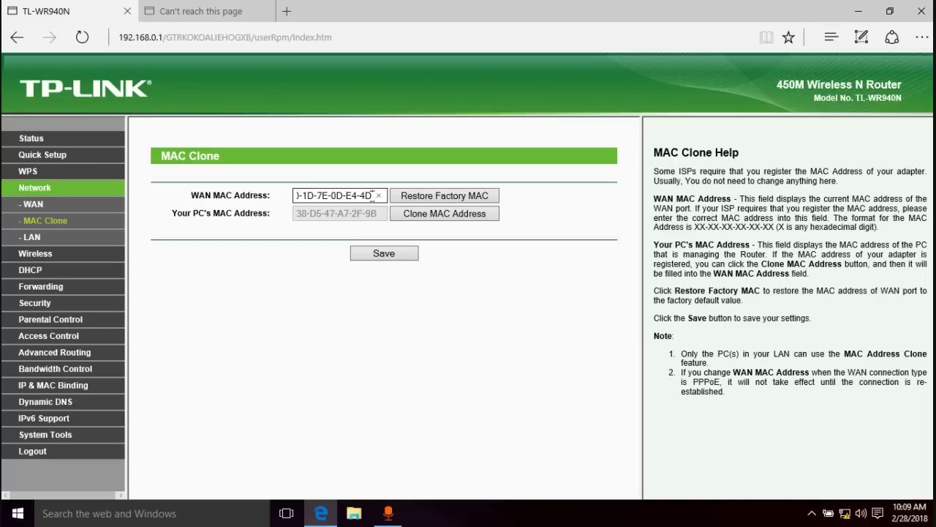
# - Review the newly entered WAN MAC value in the field before saving
pyautogui.moveTo(374, 196); pyautogui.dragTo(304, 203)
pyautogui.click(304, 202)
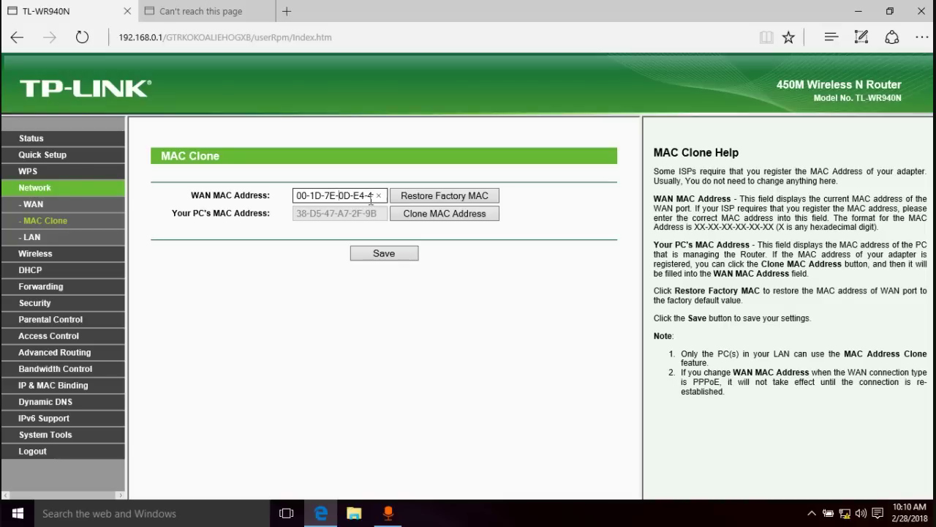
pyautogui.moveTo(369, 196); pyautogui.dragTo(276, 199)
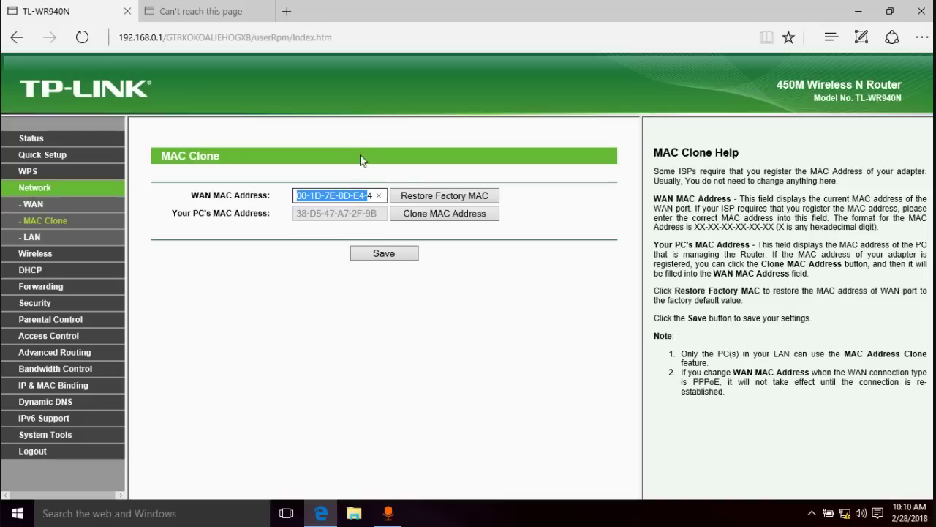
pyautogui.click(360, 178)
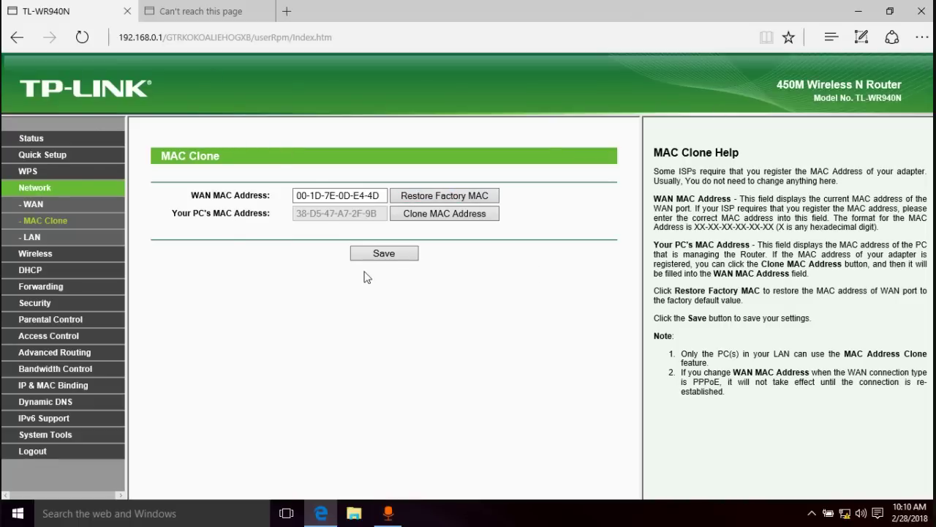
pyautogui.moveTo(379, 195); pyautogui.dragTo(272, 207)
pyautogui.click(339, 176)
pyautogui.moveTo(302, 196); pyautogui.dragTo(375, 198)
pyautogui.click(337, 197)
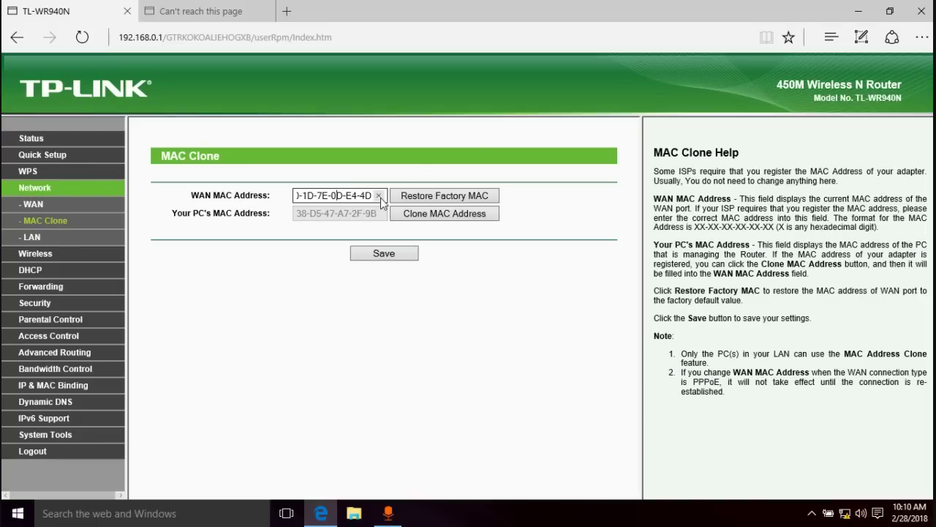
pyautogui.moveTo(323, 192); pyautogui.dragTo(266, 201)
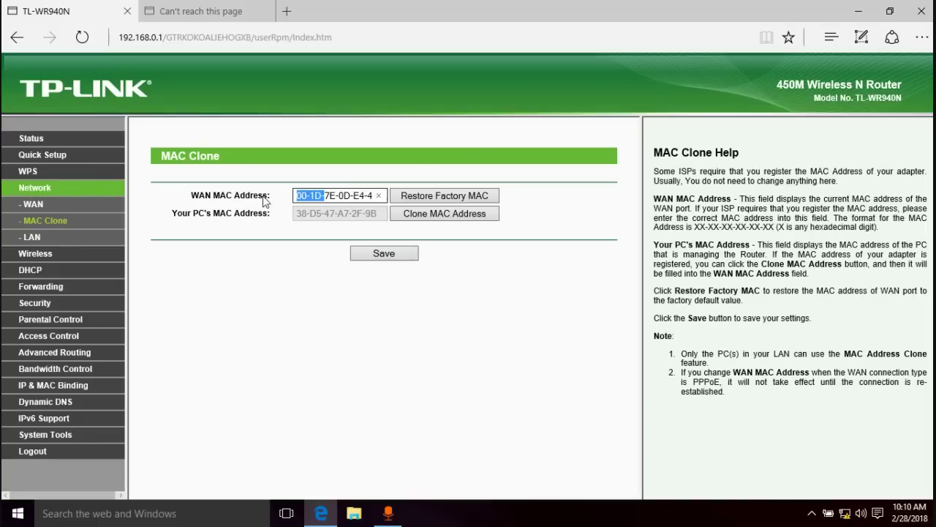
pyautogui.click(331, 196)
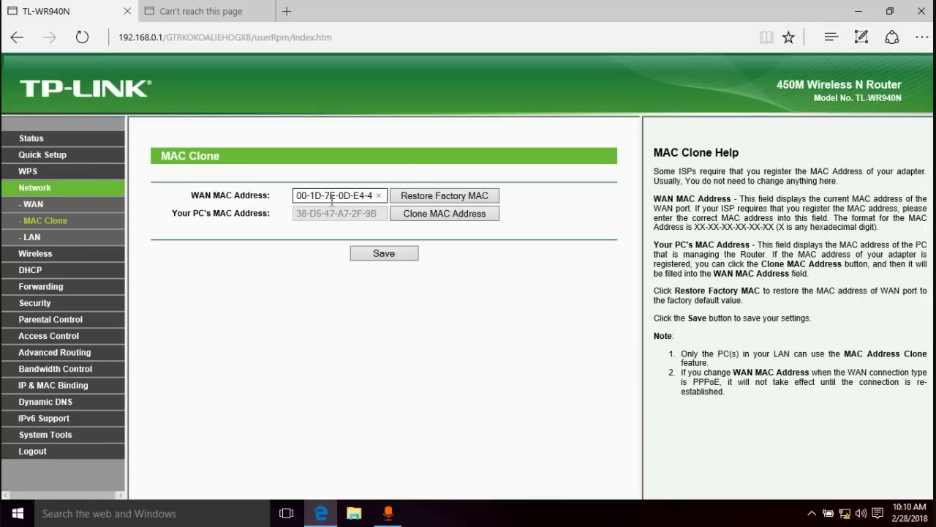
# - Save the new WAN MAC address and recheck the WAN MAC Address field
pyautogui.click(389, 261)
pyautogui.click(377, 199)
pyautogui.doubleClick(374, 198)
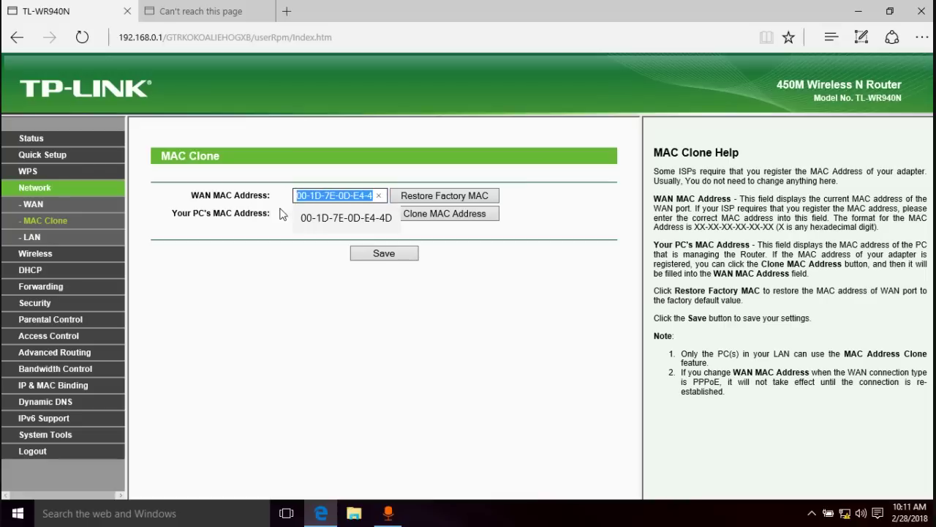
pyautogui.click(515, 272)
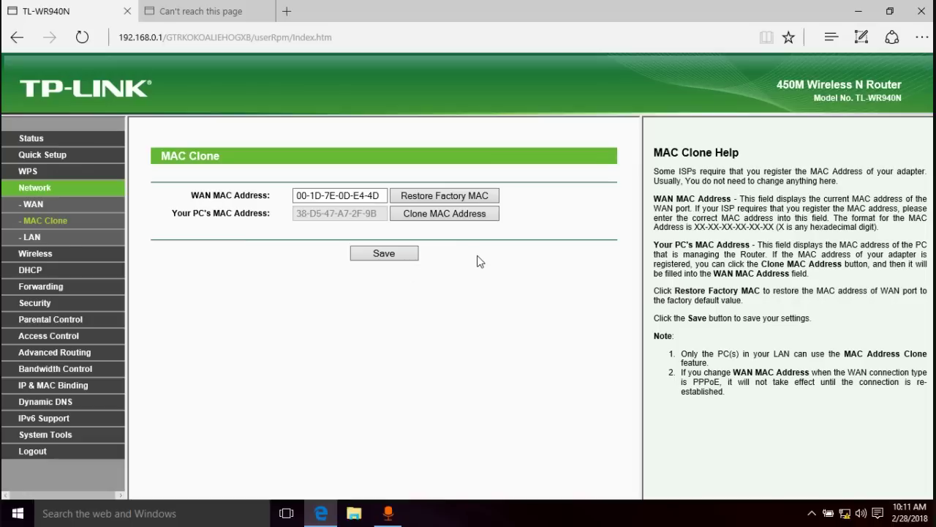
pyautogui.click(35, 138)
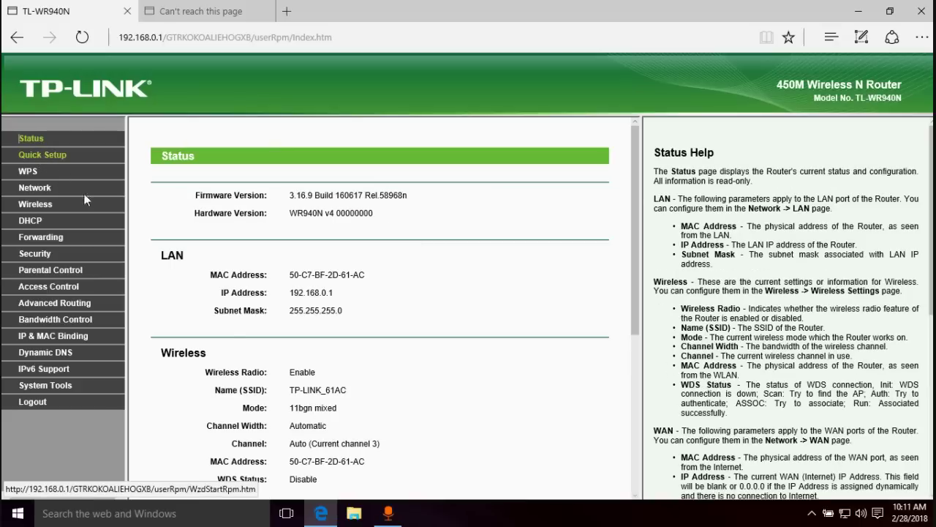
pyautogui.scroll(-3, 414, 294)
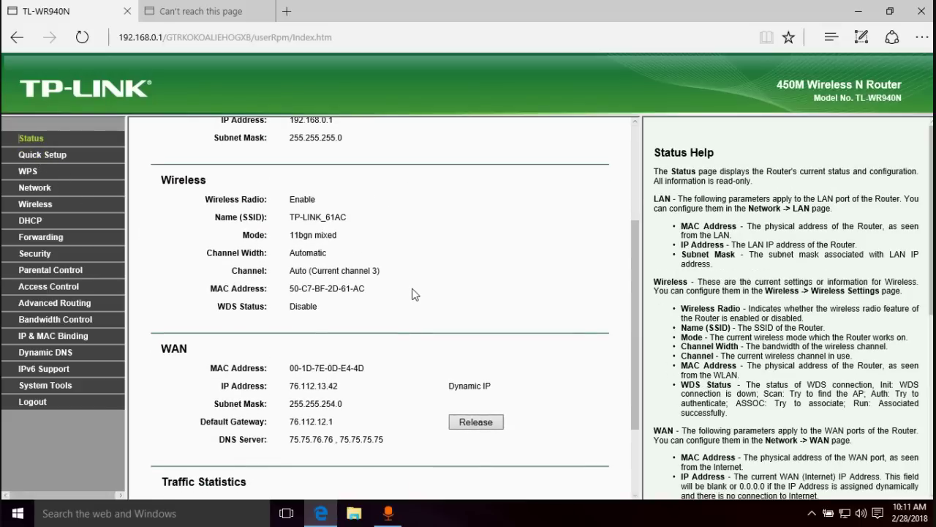
pyautogui.moveTo(339, 388); pyautogui.dragTo(298, 376)
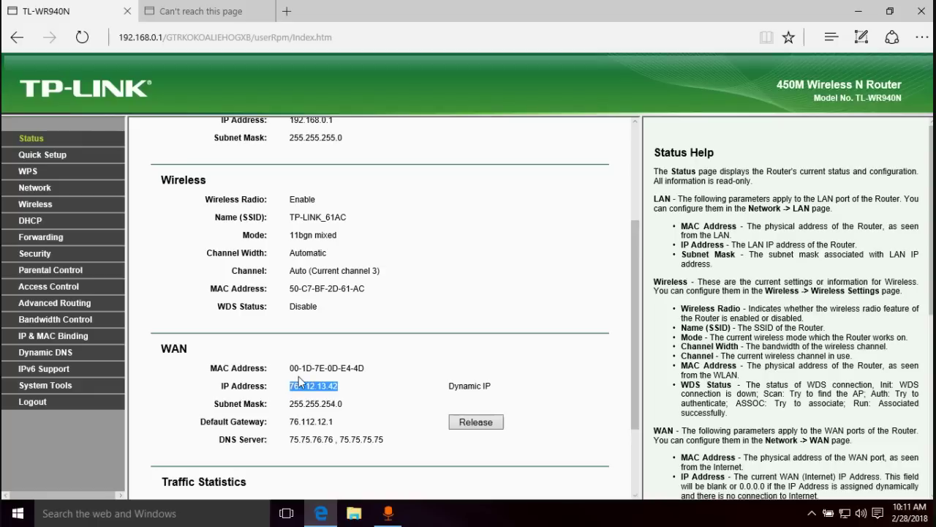
pyautogui.click(454, 275)
pyautogui.click(213, 15)
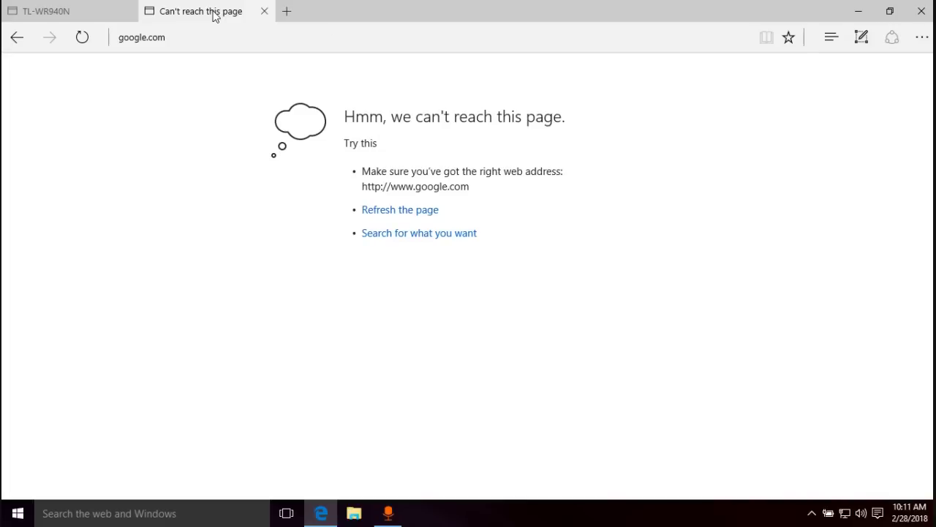
pyautogui.click(237, 34)
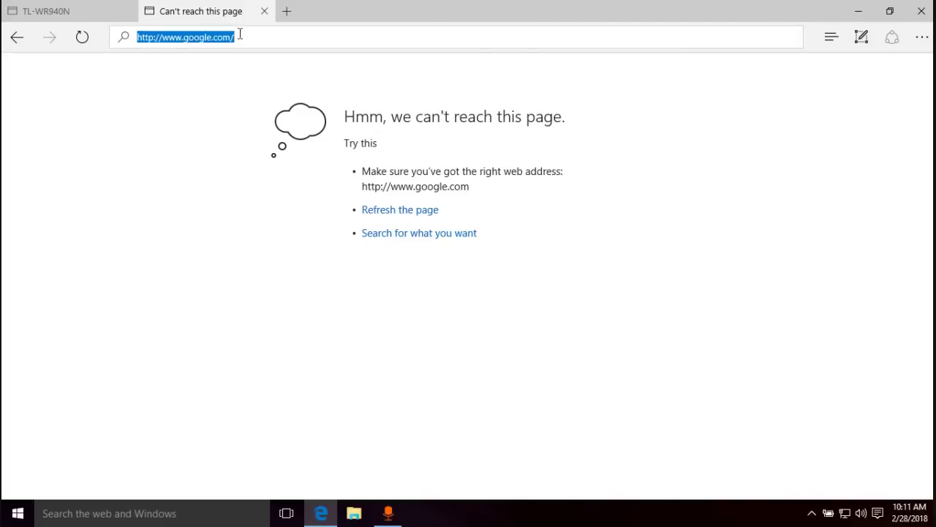
pyautogui.click(245, 34)
pyautogui.press('Return')
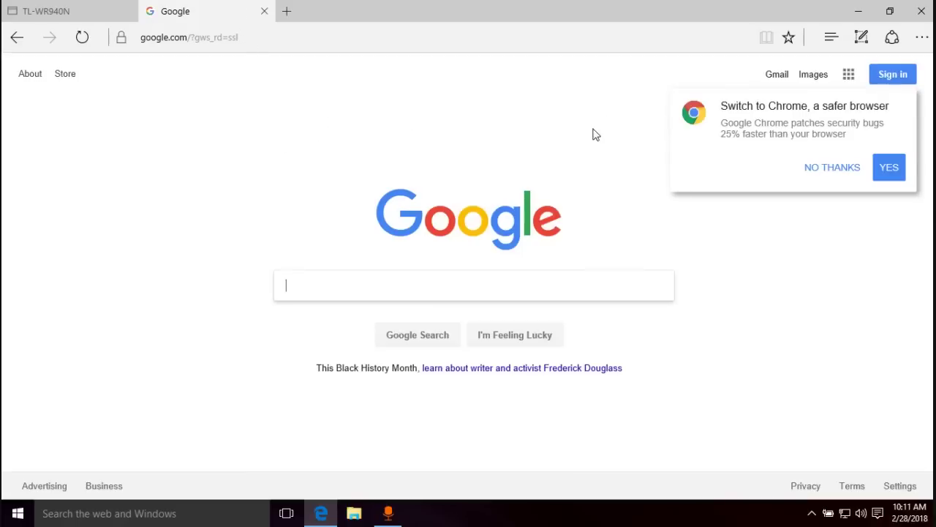
pyautogui.click(34, 9)
pyautogui.scroll(3, 404, 229)
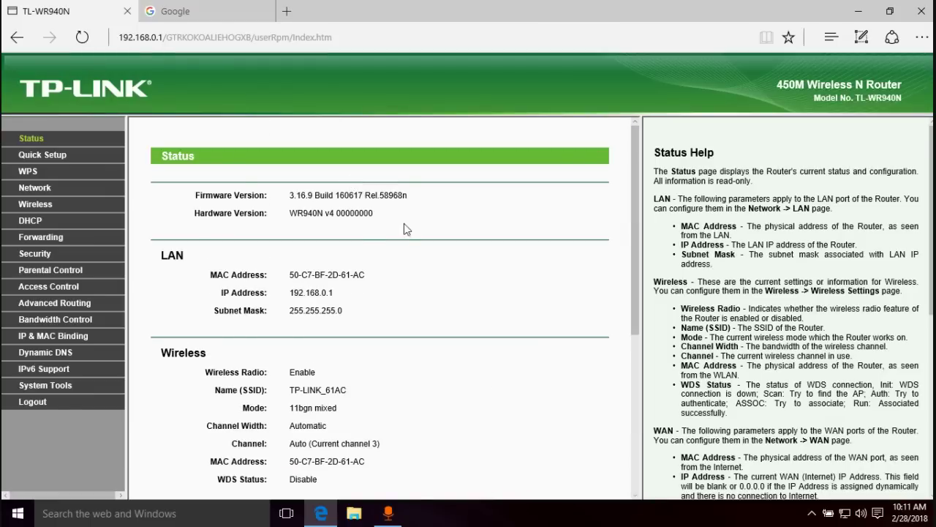
pyautogui.scroll(-4, 407, 229)
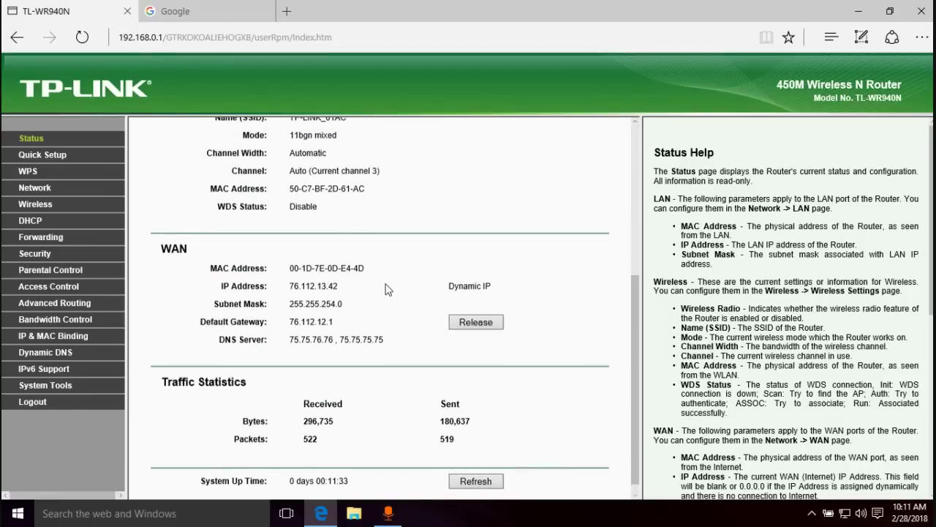
pyautogui.scroll(4, 387, 289)
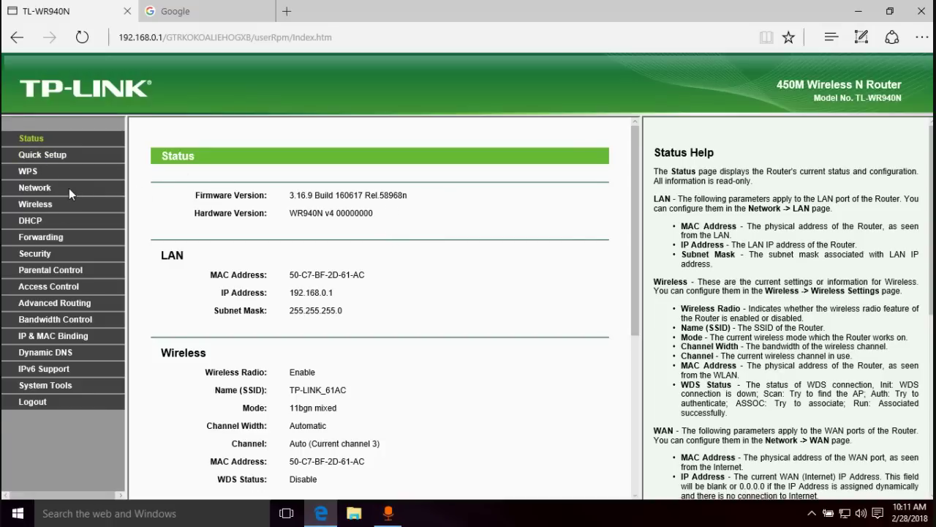
pyautogui.scroll(-3, 429, 161)
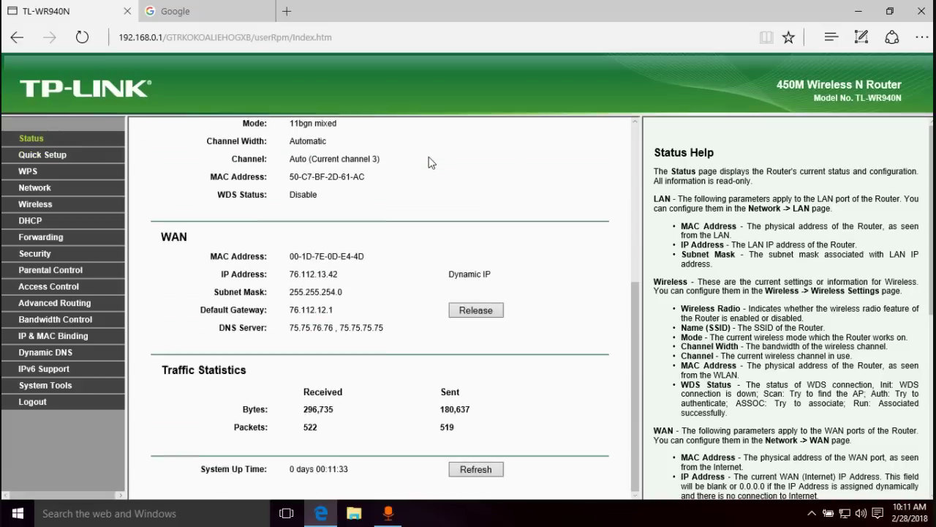
pyautogui.scroll(4, 432, 162)
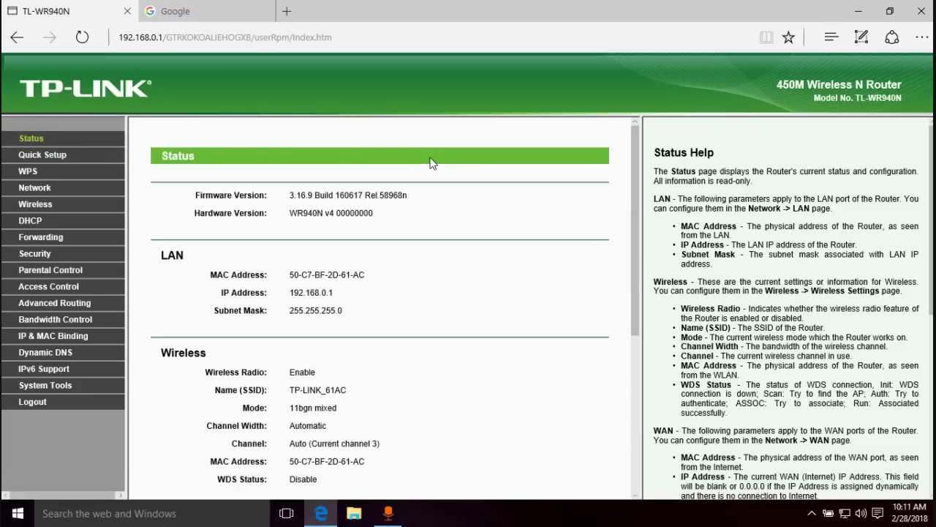
pyautogui.click(74, 156)
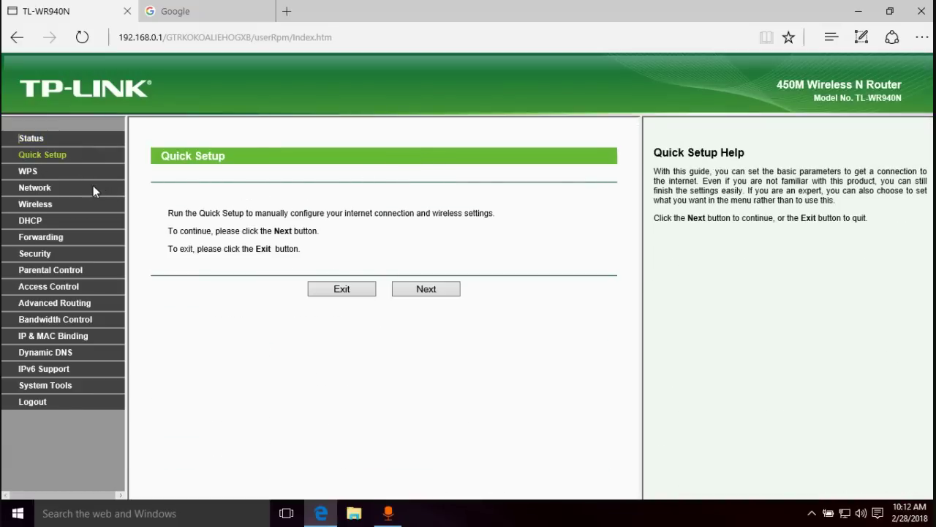
# - Open the WPS page showing WPS Enabled with its current PIN
pyautogui.click(28, 173)
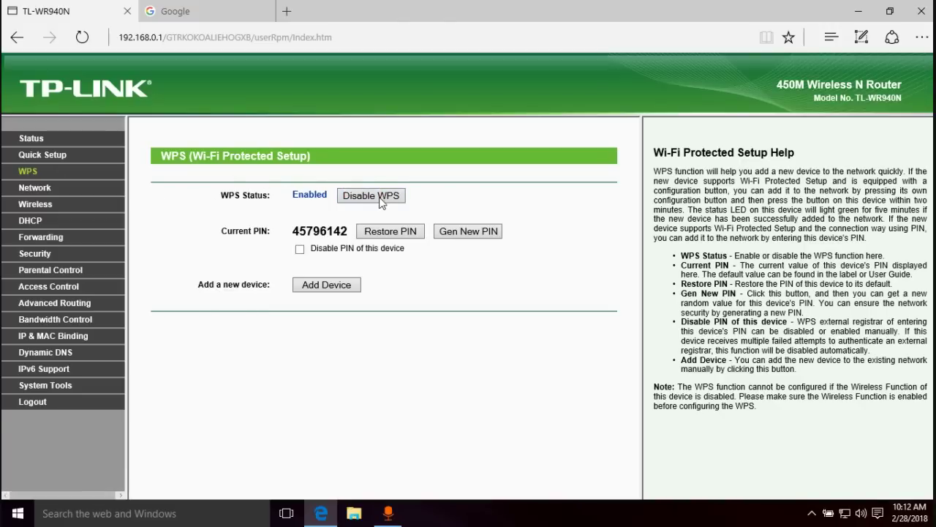
# - Review the Network WAN settings page, then the LAN settings page
pyautogui.click(50, 186)
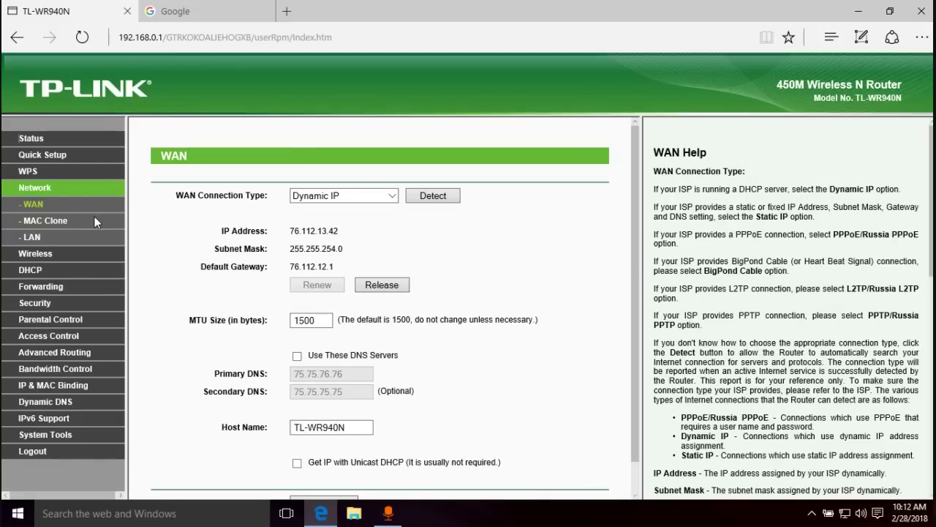
pyautogui.scroll(-1, 534, 243)
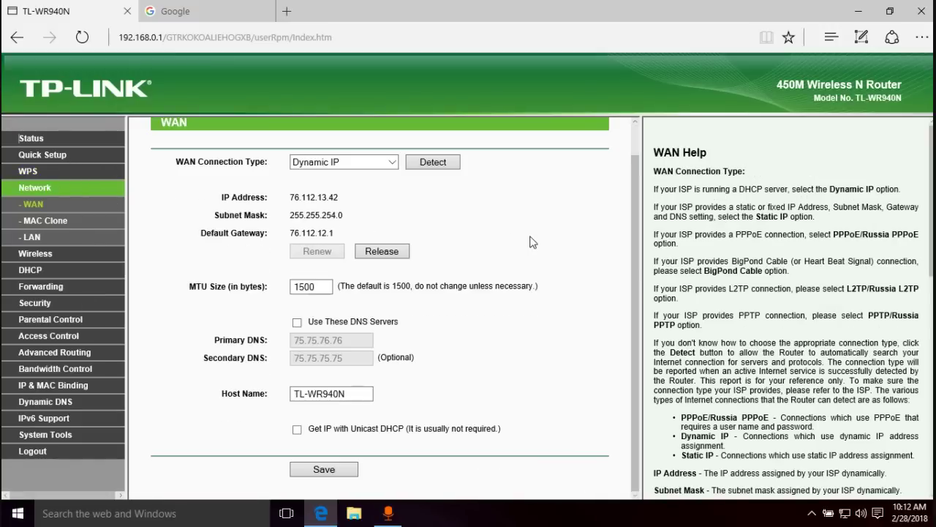
pyautogui.scroll(1, 387, 256)
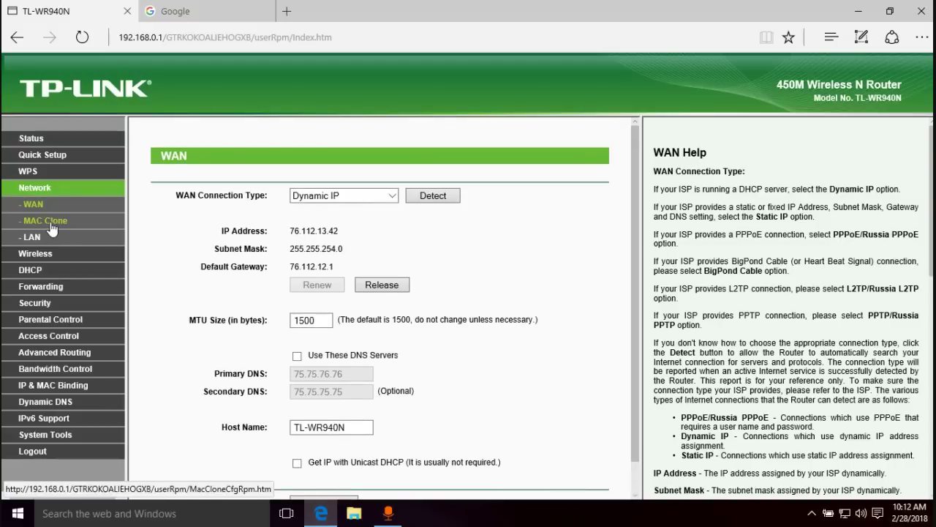
pyautogui.click(33, 238)
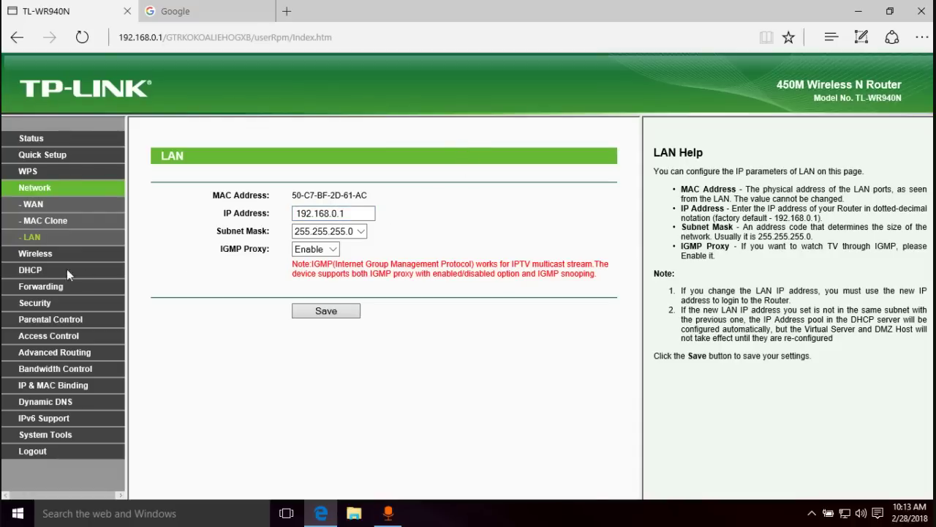
# - Open Wireless Settings and inspect the TP-LINK_61AC SSID and the taskbar network menu
pyautogui.click(36, 256)
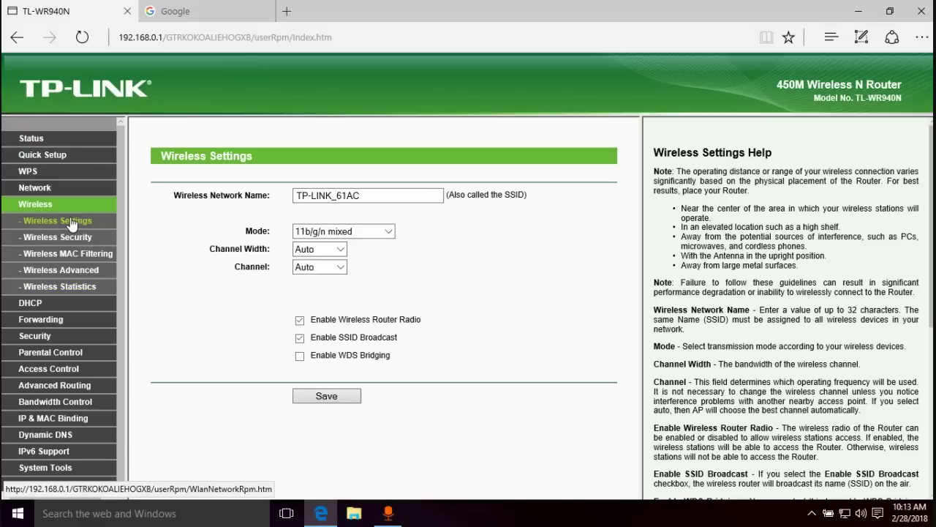
pyautogui.doubleClick(377, 195)
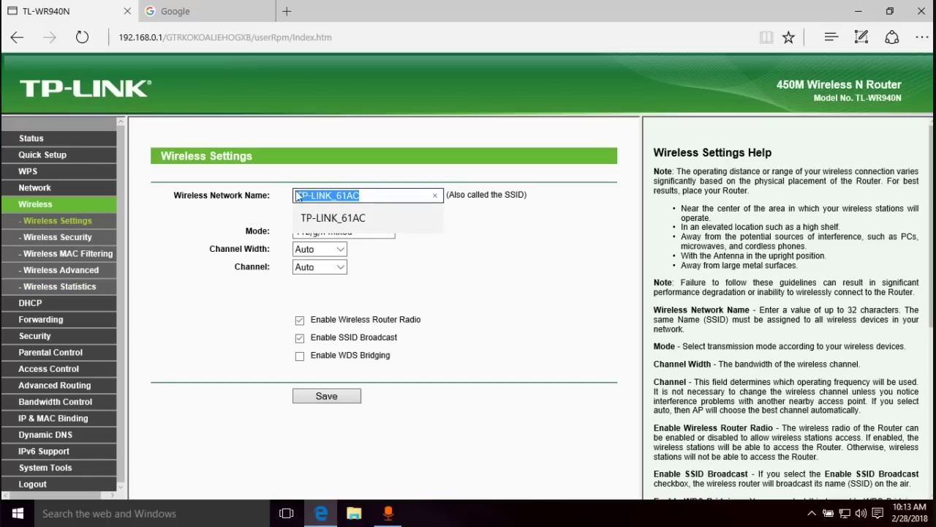
pyautogui.click(391, 195)
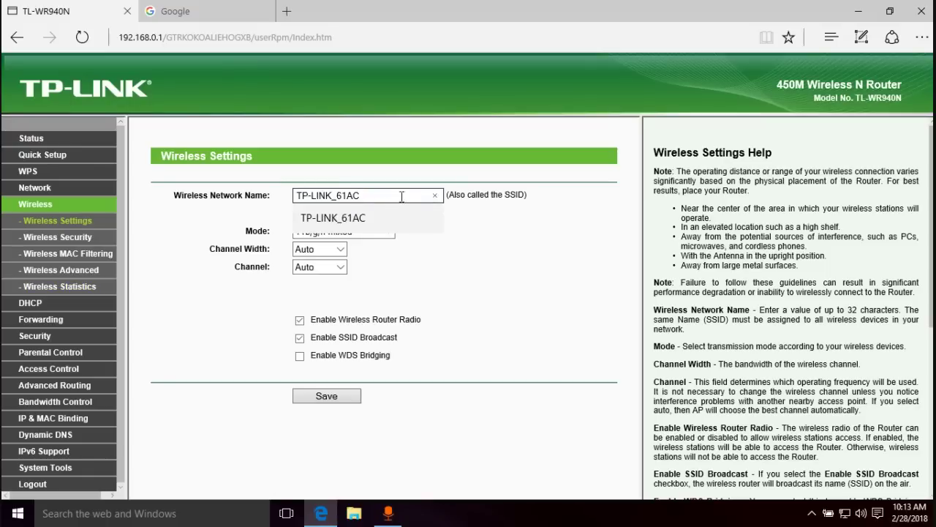
pyautogui.click(526, 279)
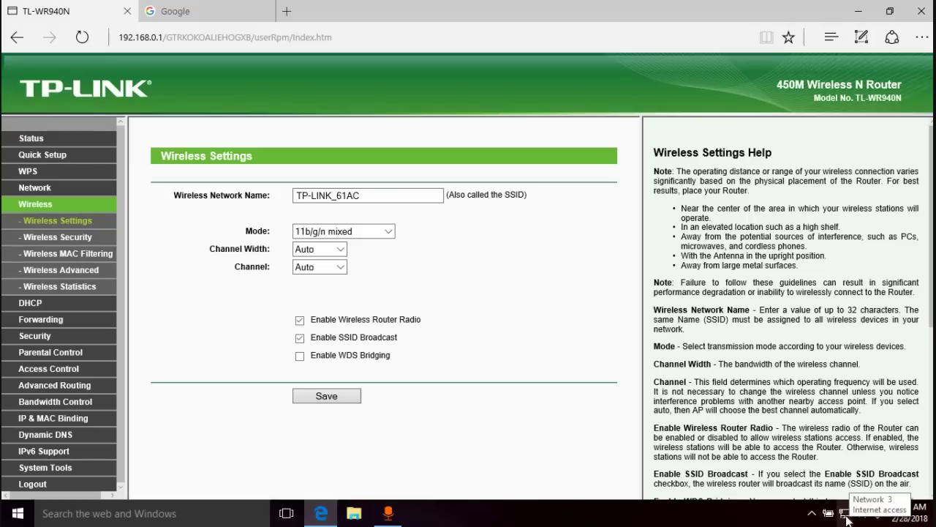
pyautogui.rightClick(846, 514)
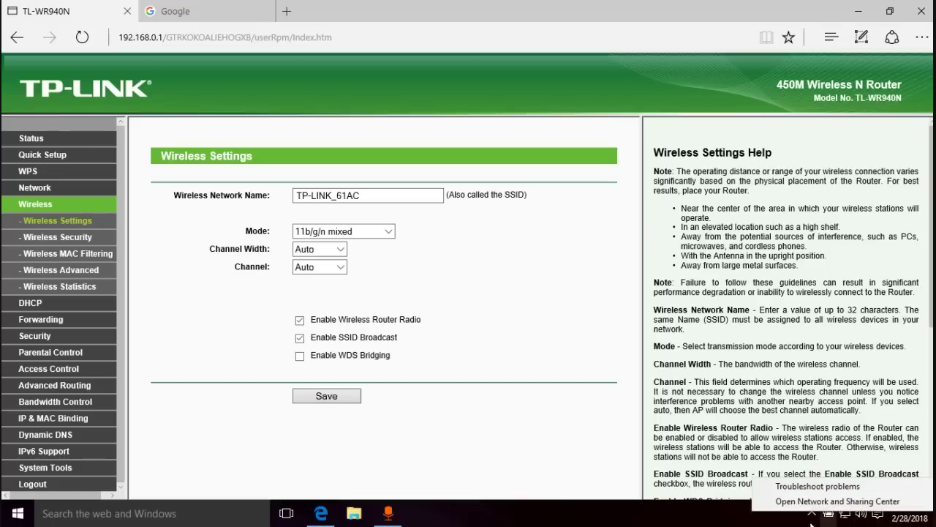
pyautogui.click(765, 521)
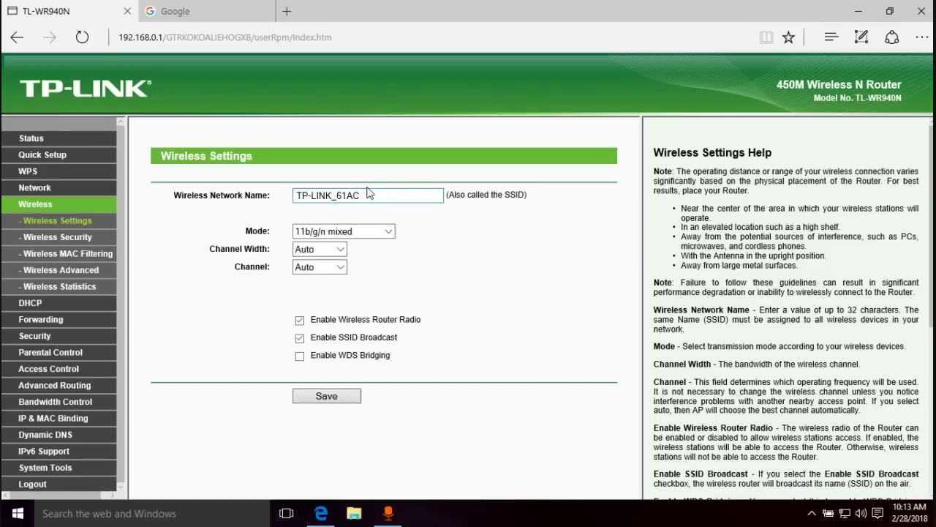
pyautogui.moveTo(371, 193); pyautogui.dragTo(277, 198)
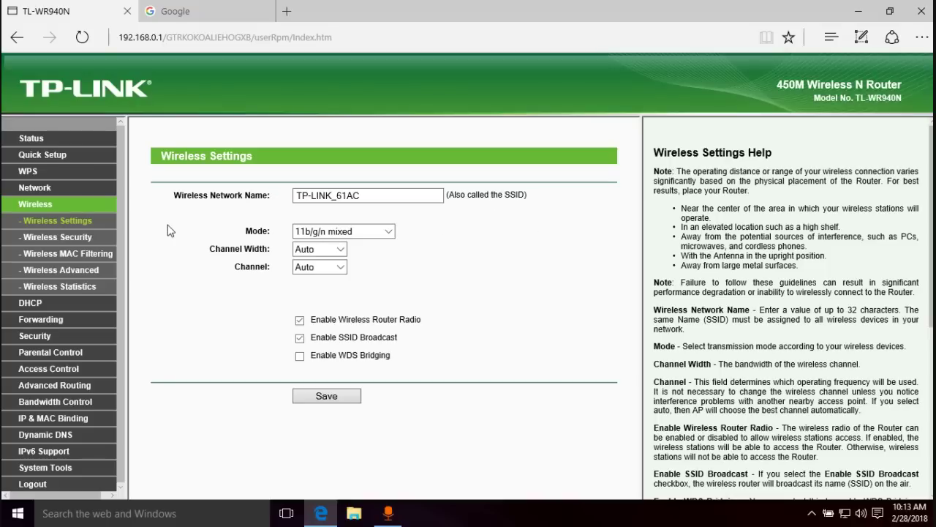
# - Open Wireless Security and review the WPA/WPA2-Personal AES settings and wireless password
pyautogui.click(64, 237)
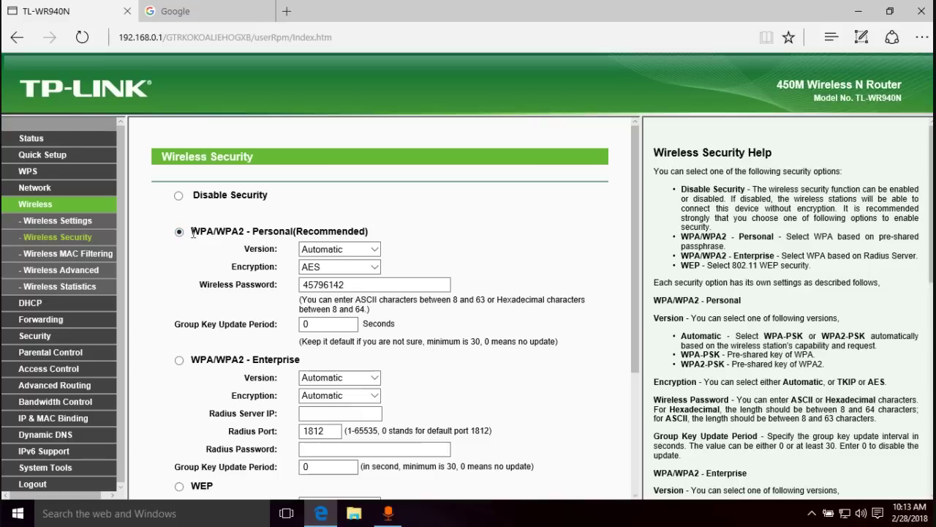
pyautogui.moveTo(371, 233); pyautogui.dragTo(190, 232)
pyautogui.scroll(-1, 261, 245)
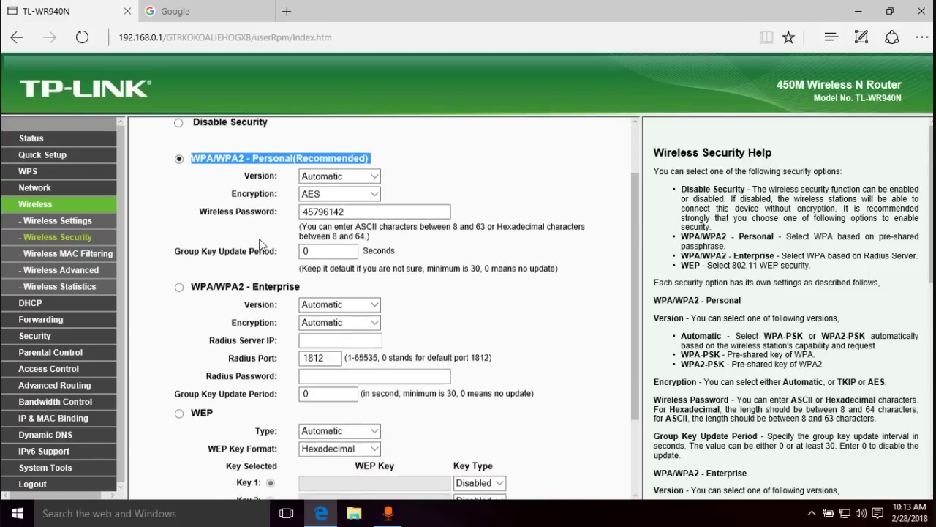
pyautogui.scroll(-1, 261, 245)
pyautogui.scroll(2, 257, 247)
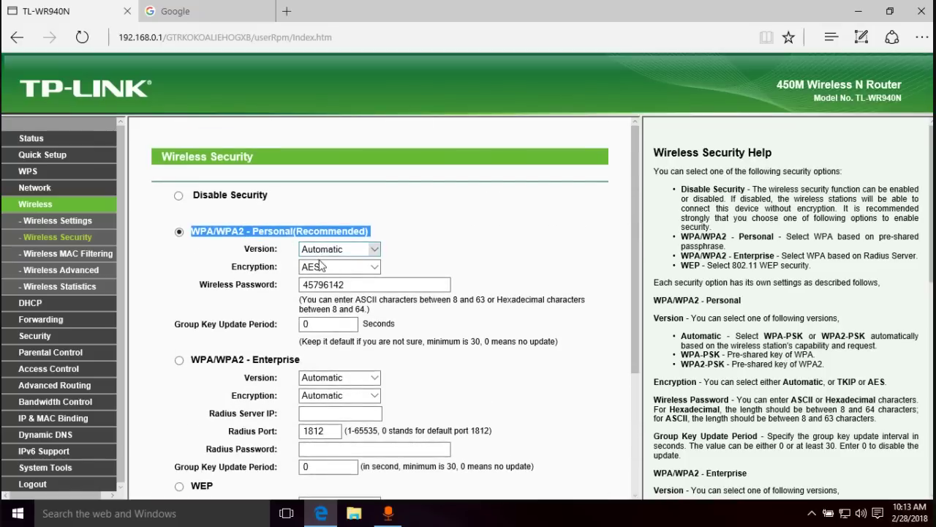
pyautogui.moveTo(359, 284); pyautogui.dragTo(303, 286)
pyautogui.moveTo(364, 286); pyautogui.dragTo(308, 287)
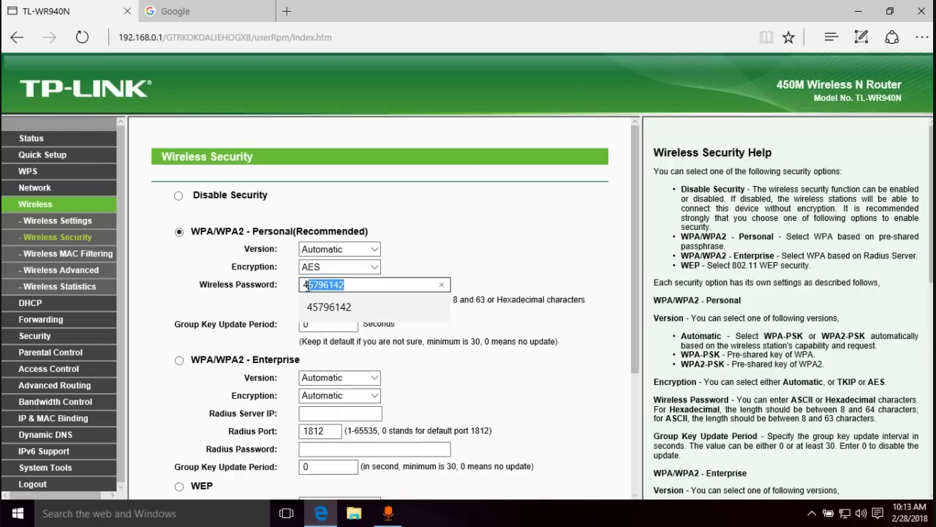
pyautogui.click(512, 242)
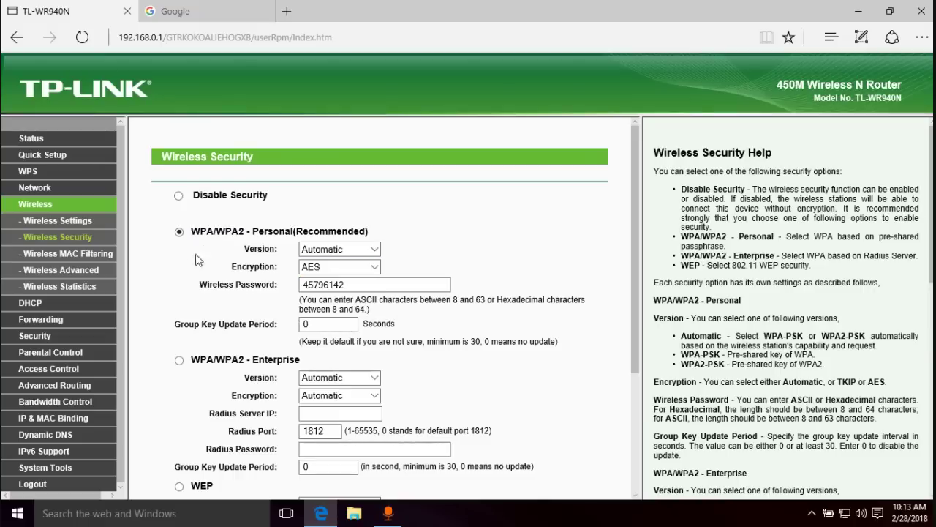
# - Browse Wireless MAC Filtering, Advanced, Statistics, and the DHCP server, clients and reservation pages
pyautogui.click(68, 255)
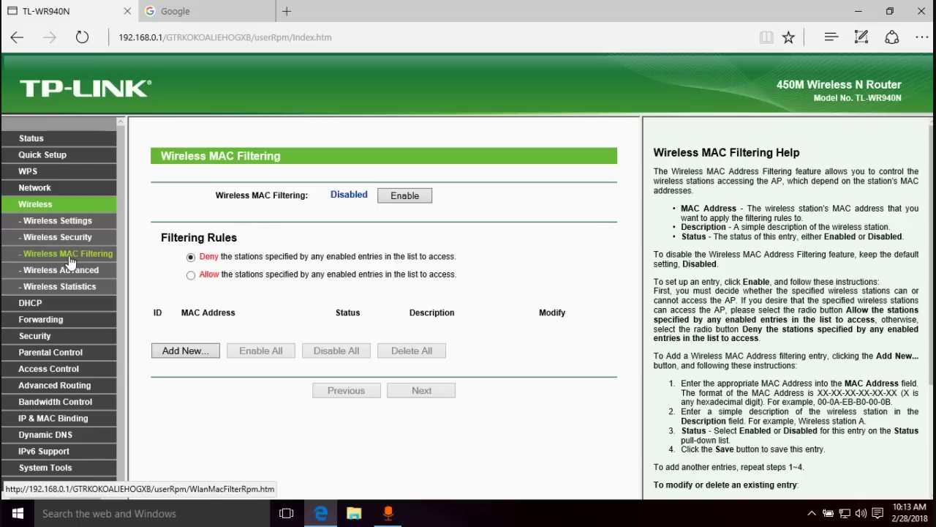
pyautogui.click(67, 270)
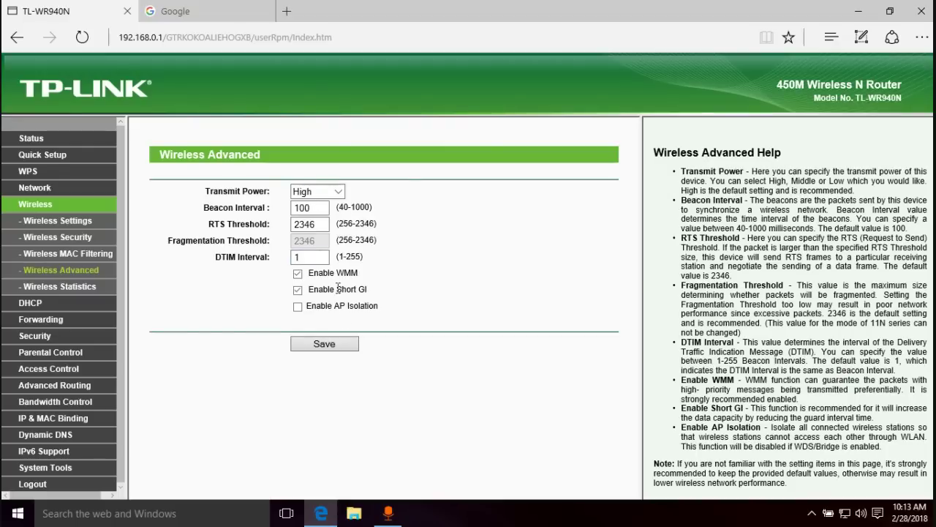
pyautogui.click(74, 293)
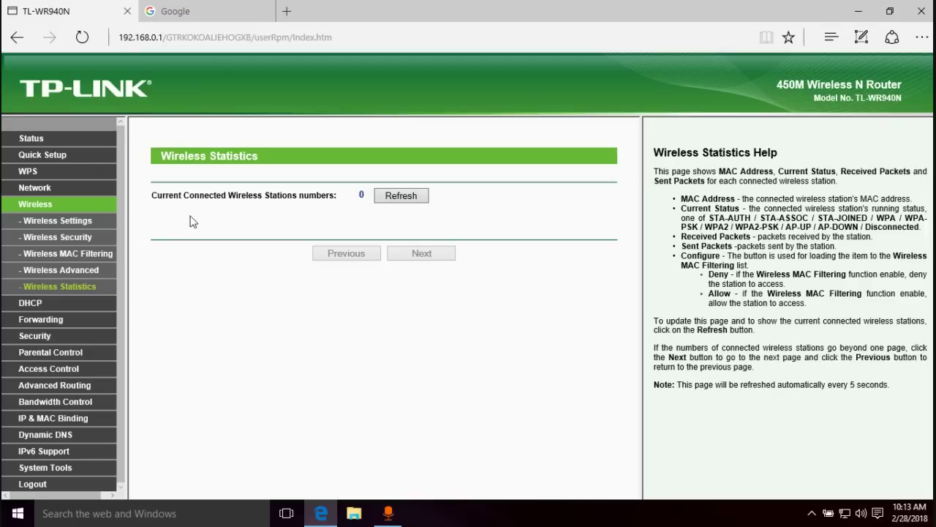
pyautogui.click(26, 309)
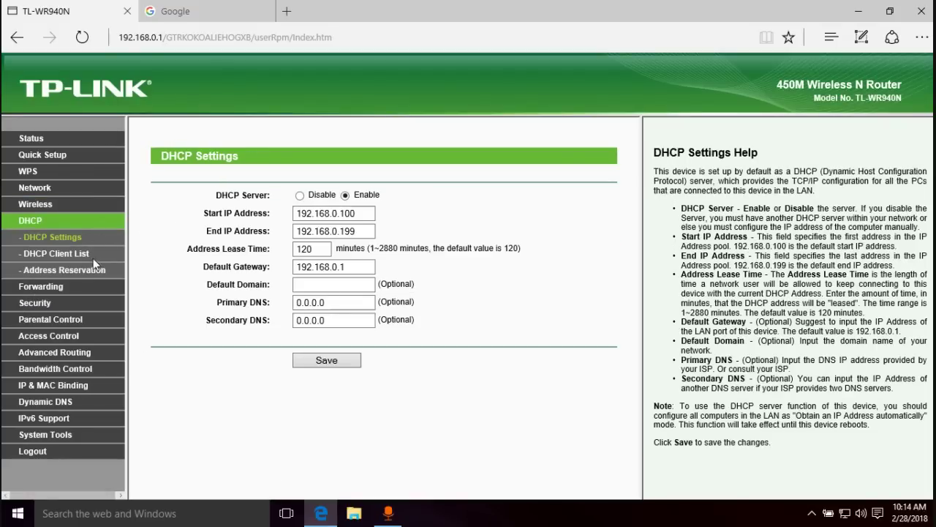
pyautogui.click(63, 254)
pyautogui.click(64, 269)
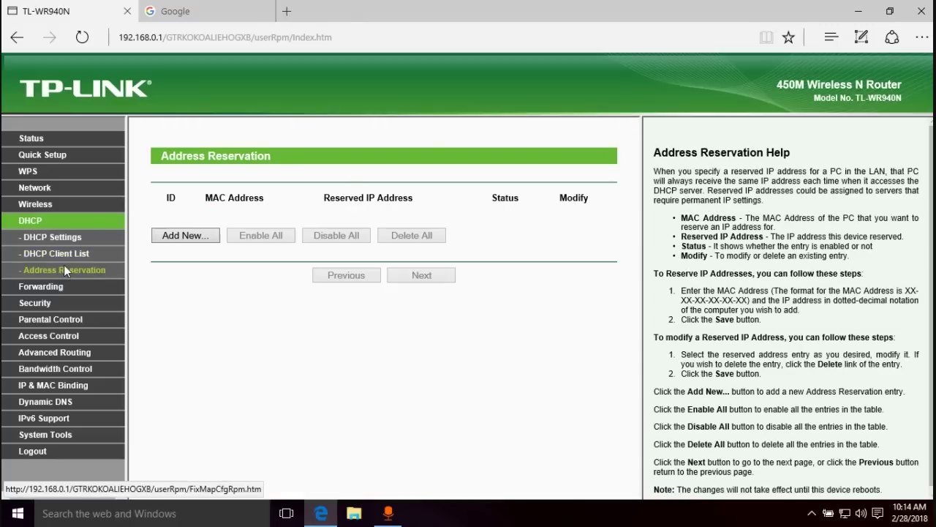
# - Browse Virtual Servers, Port Triggering, DMZ and UPnP, then open Basic Security
pyautogui.click(38, 286)
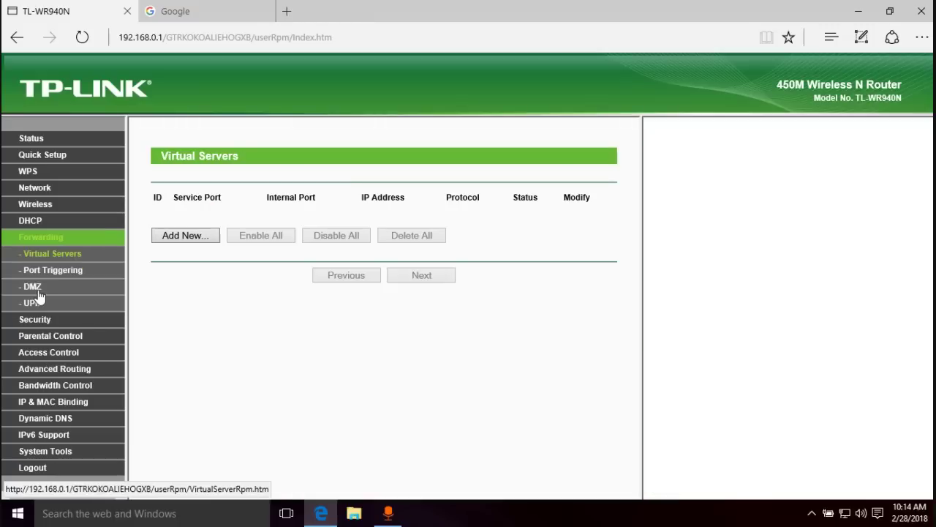
pyautogui.click(45, 277)
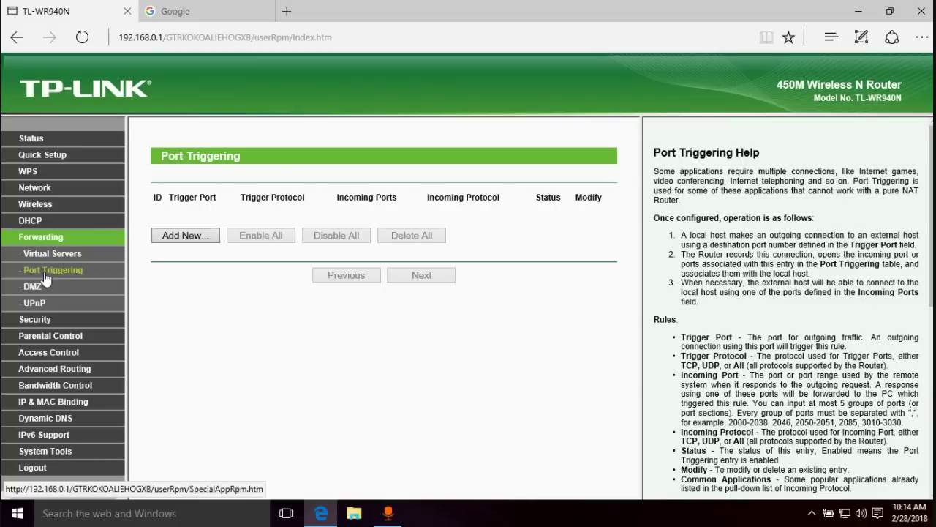
pyautogui.click(35, 286)
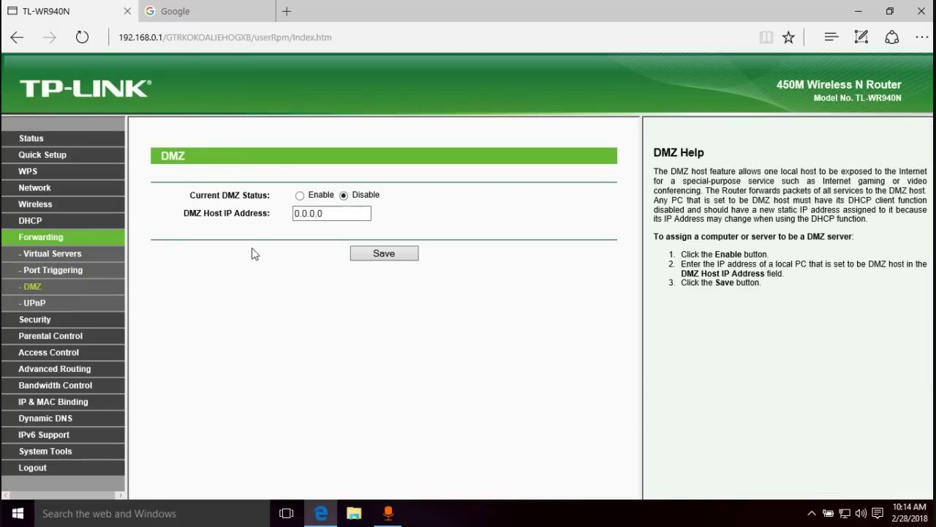
pyautogui.click(35, 304)
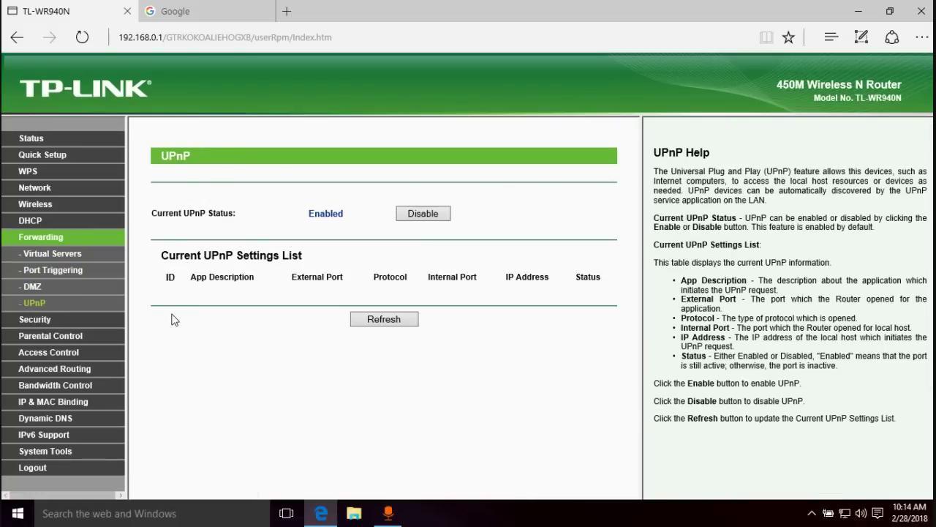
pyautogui.click(44, 320)
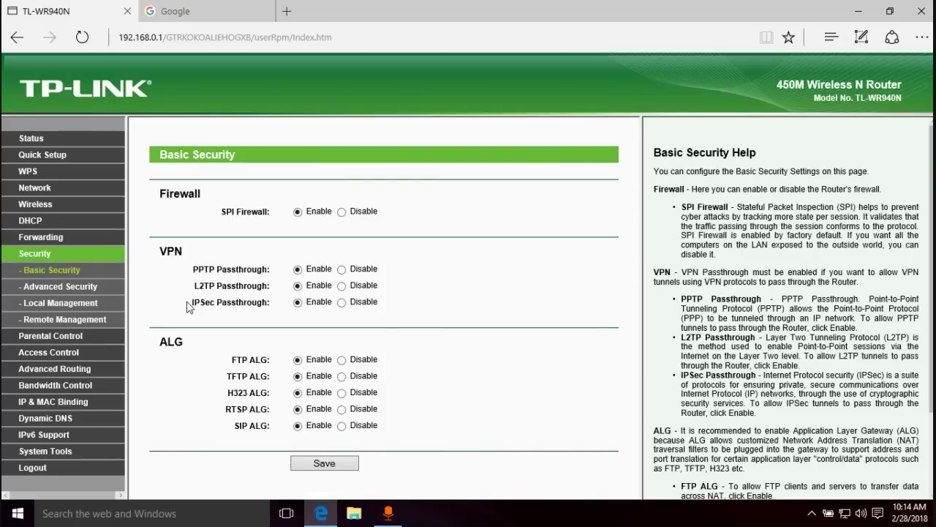
# - View the Advanced Security, Local Management, Remote Management and Parental Control pages
pyautogui.click(53, 287)
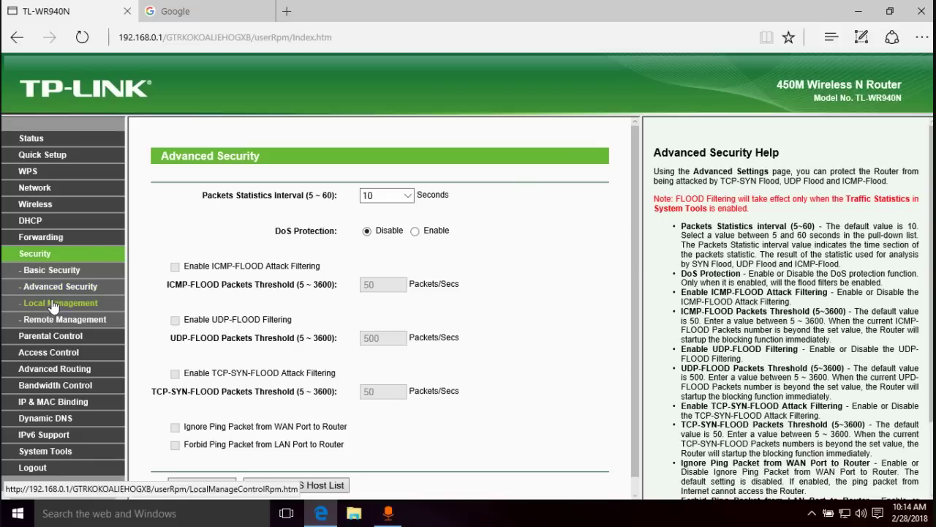
pyautogui.click(54, 305)
pyautogui.click(83, 318)
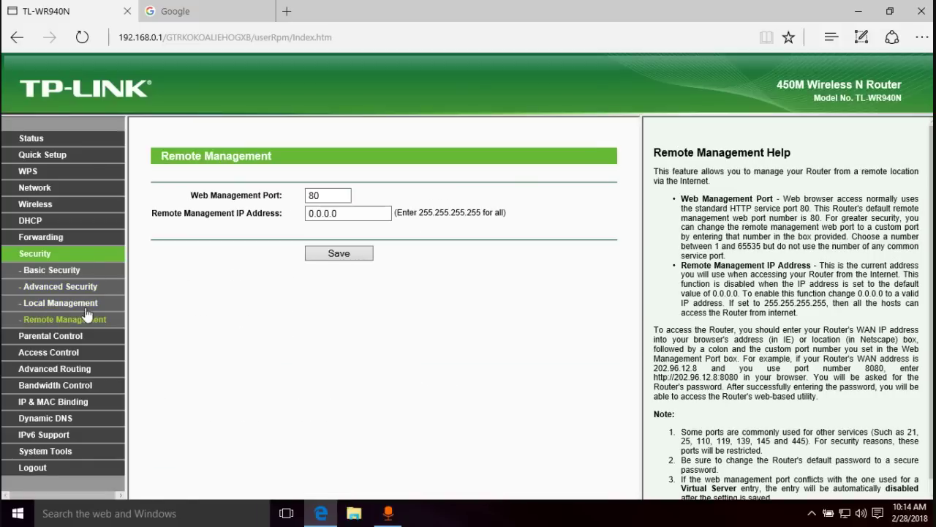
pyautogui.click(45, 336)
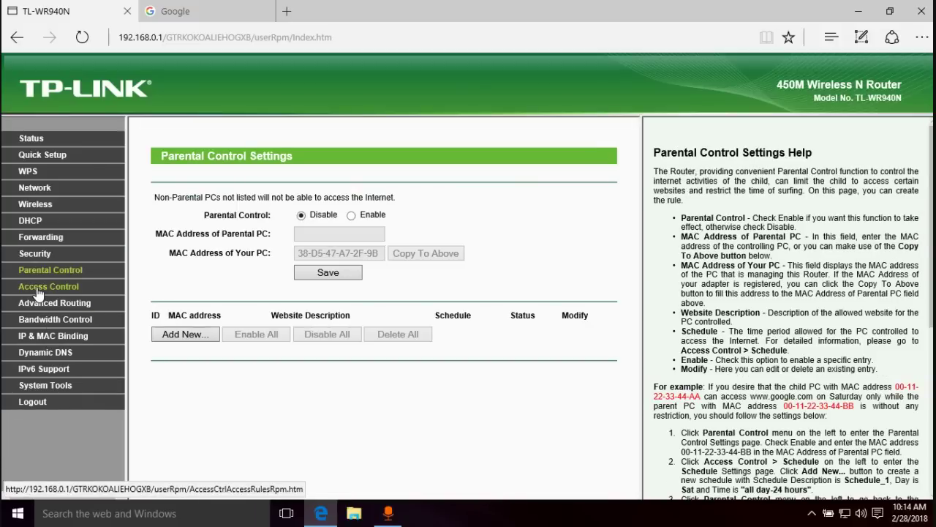
# - Go through the Access Control Rule, Host, Target and Schedule pages
pyautogui.click(38, 291)
pyautogui.click(33, 320)
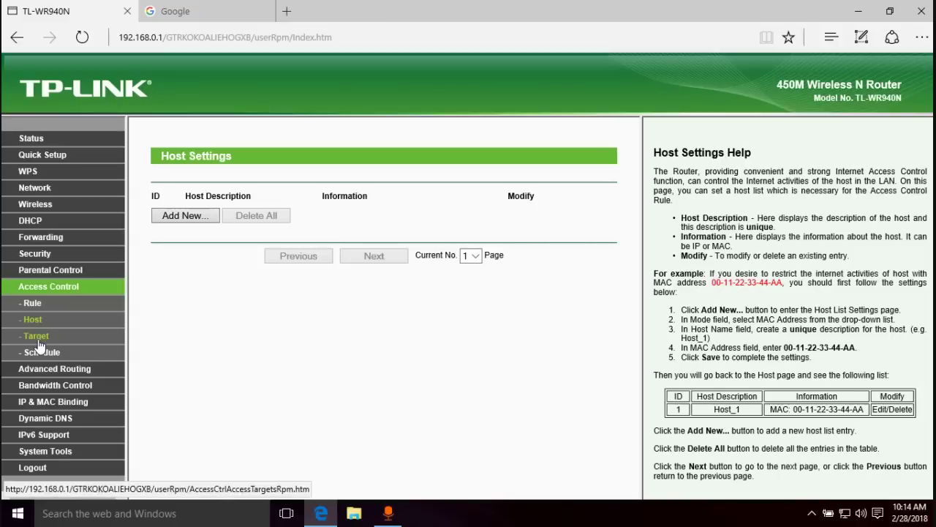
pyautogui.click(36, 338)
pyautogui.click(41, 353)
# - View Static Routing, the System Routing Table, Bandwidth Control, IP & MAC Binding and the ARP list
pyautogui.click(48, 369)
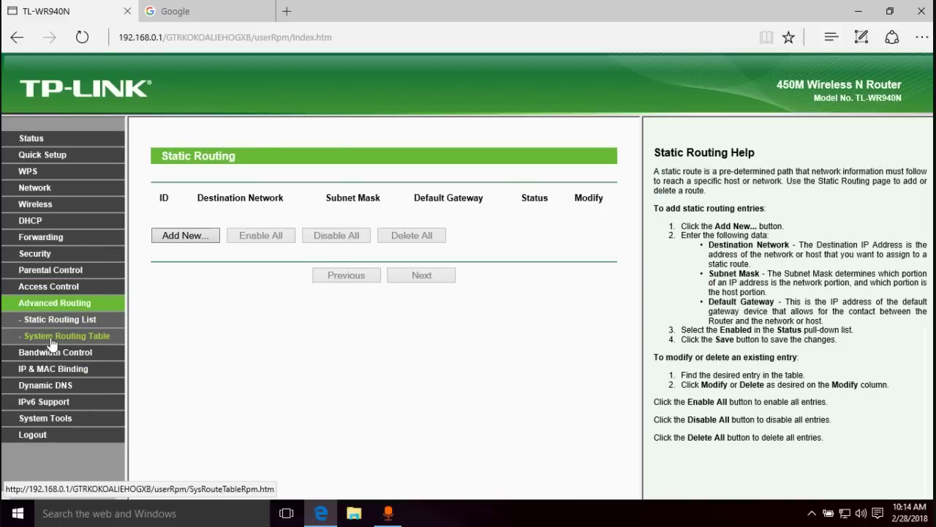
pyautogui.click(51, 339)
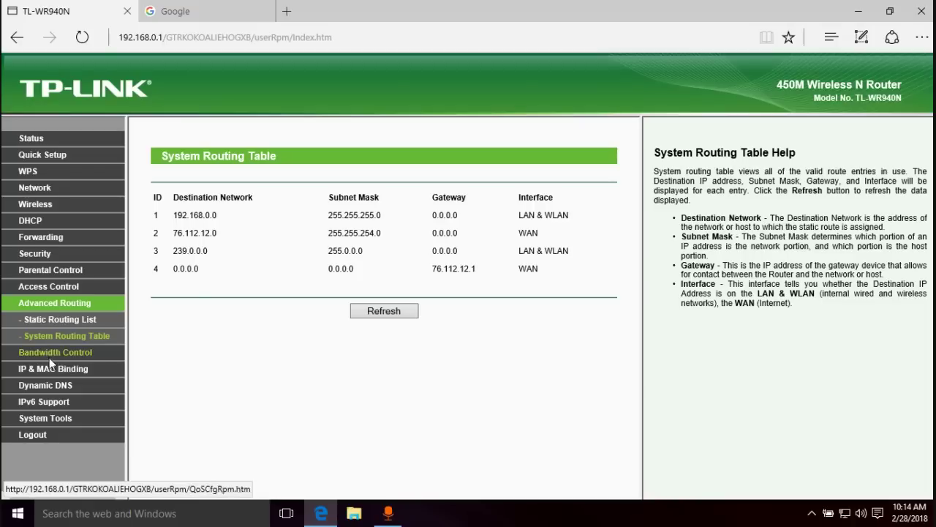
pyautogui.click(49, 356)
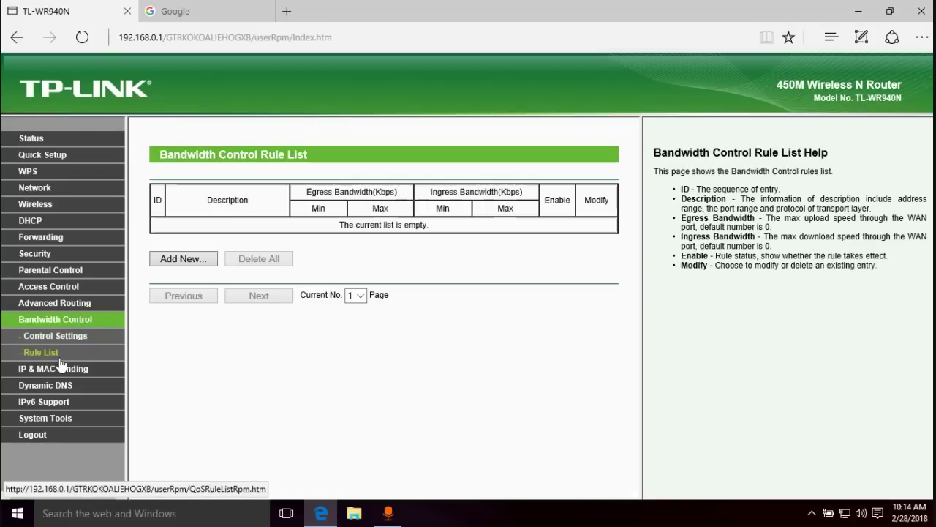
pyautogui.click(63, 368)
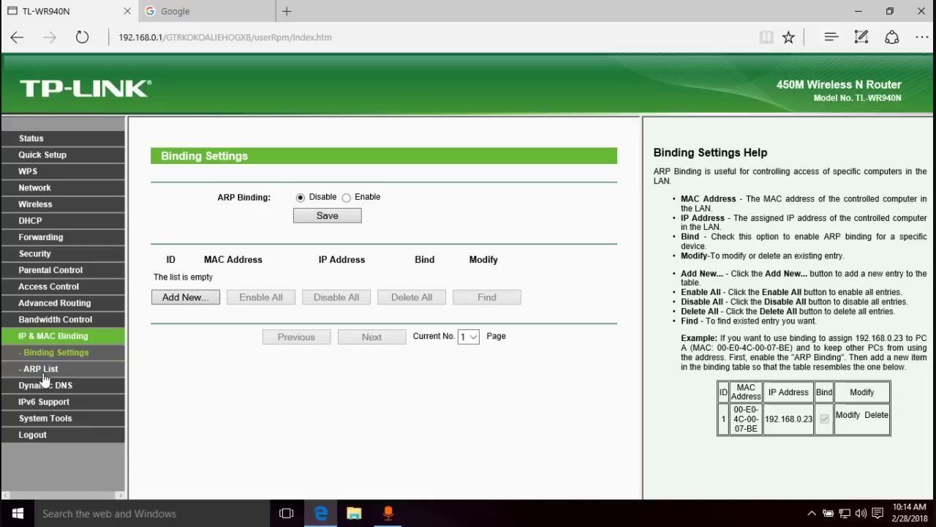
pyautogui.click(43, 373)
# - Check Dynamic DNS, IPv6 status and IPv6 setup, ending on System Tools Time Settings
pyautogui.click(45, 386)
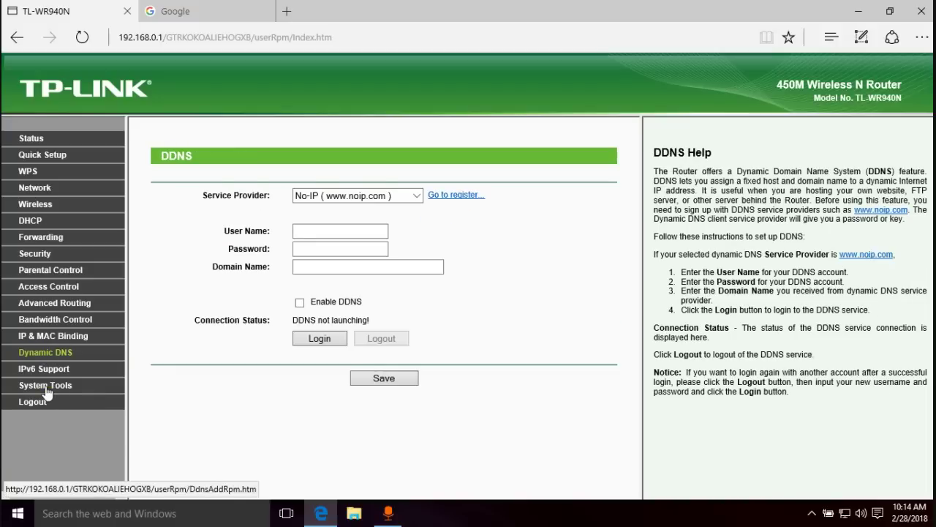
pyautogui.click(46, 372)
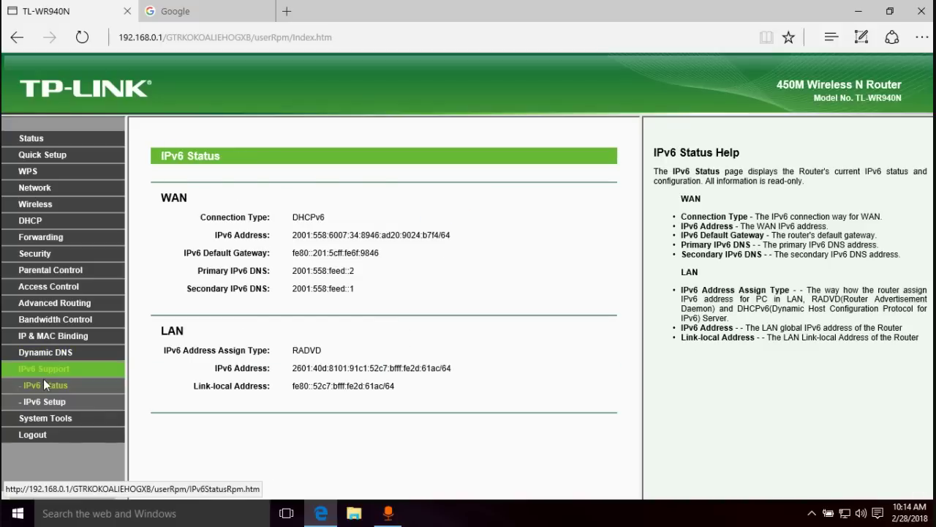
pyautogui.click(44, 403)
pyautogui.click(44, 417)
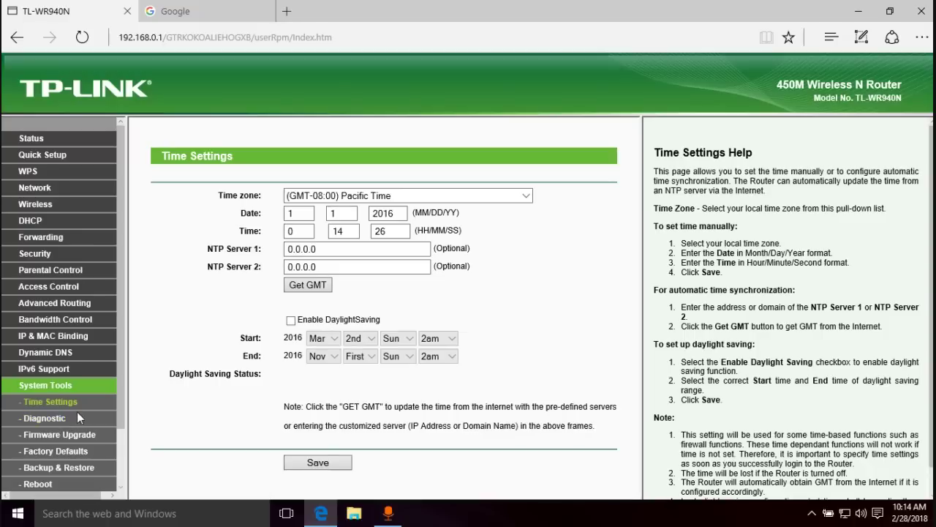
# - View the Diagnostic, Firmware Upgrade, Factory Defaults, Backup & Restore and Reboot pages
pyautogui.scroll(-1, 76, 412)
pyautogui.click(45, 352)
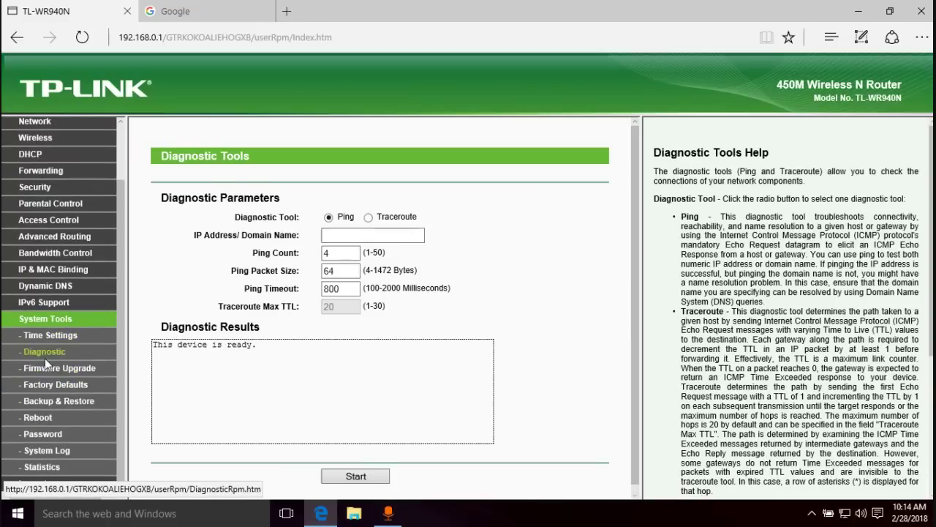
pyautogui.click(46, 371)
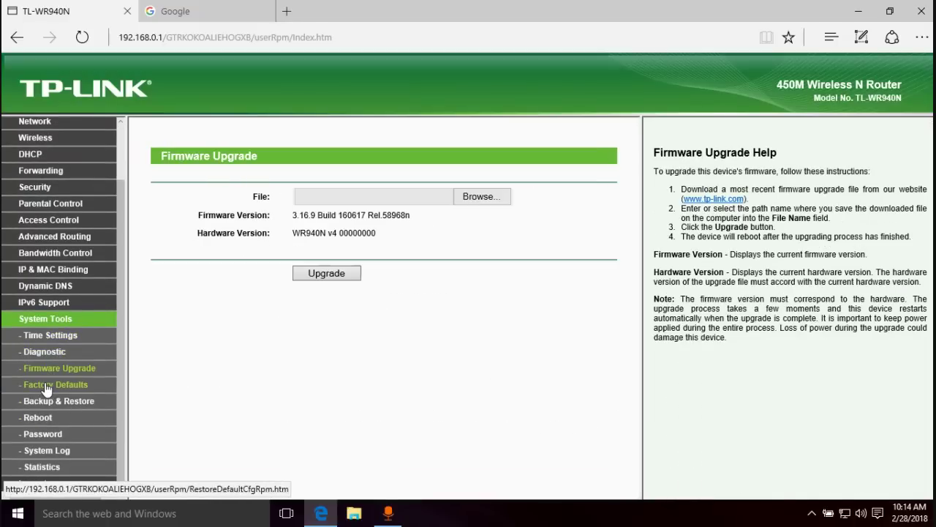
pyautogui.click(46, 386)
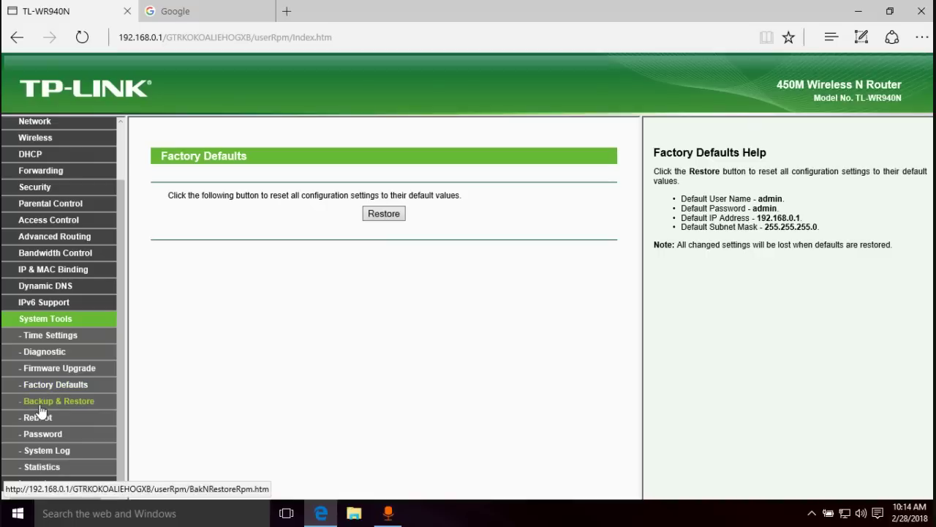
pyautogui.click(40, 403)
pyautogui.click(41, 417)
# - View the Password and System Log pages, finishing on the traffic Statistics page
pyautogui.click(43, 434)
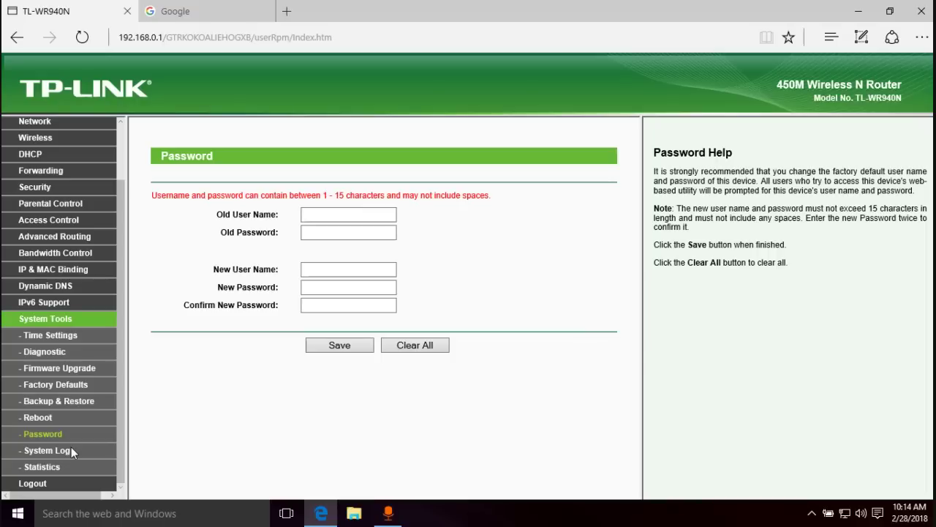
pyautogui.click(45, 450)
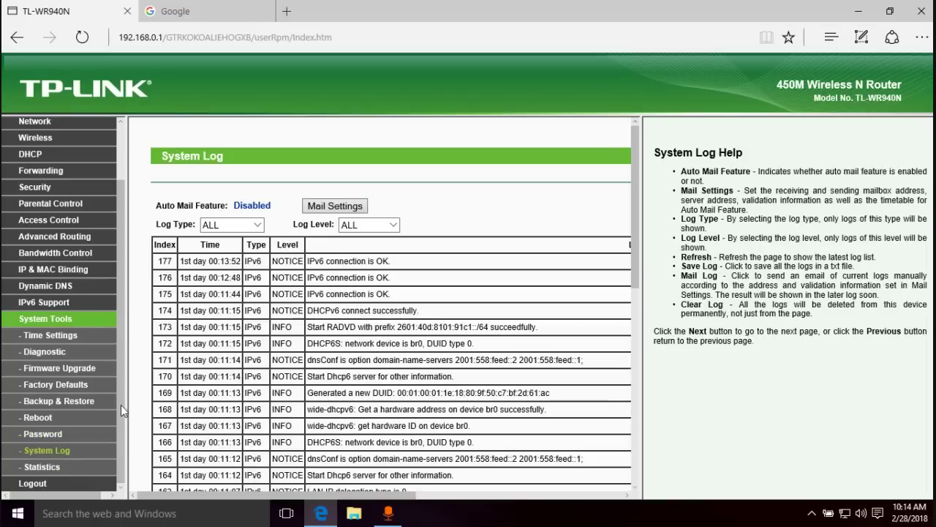
pyautogui.scroll(-3, 357, 241)
pyautogui.scroll(-5, 357, 241)
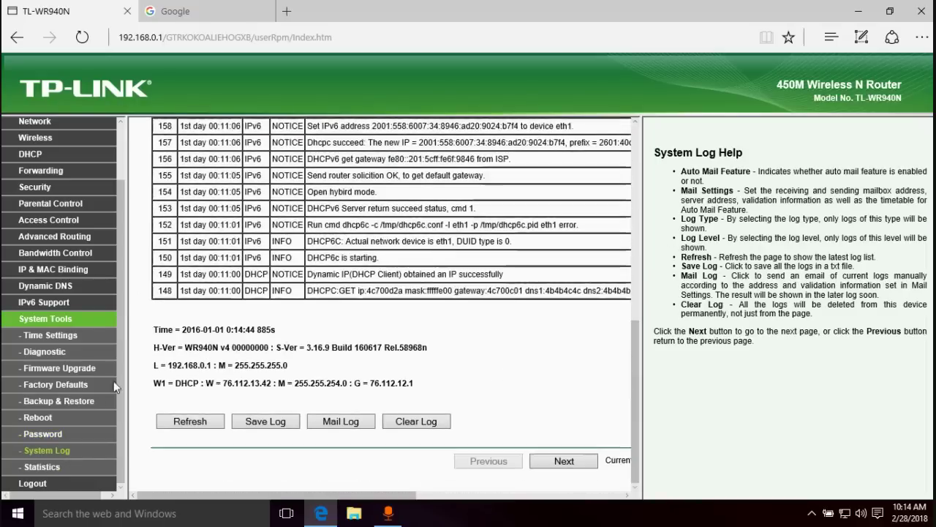
pyautogui.click(45, 467)
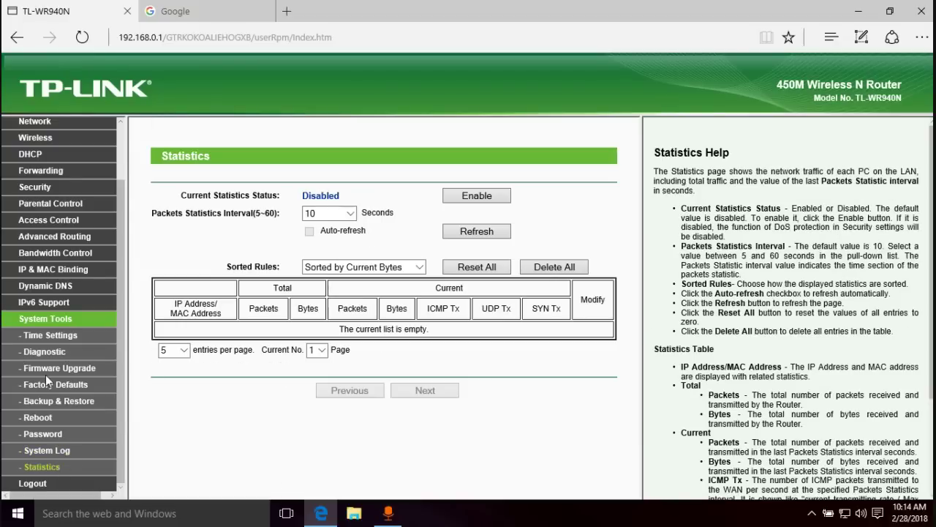
pyautogui.scroll(2, 47, 375)
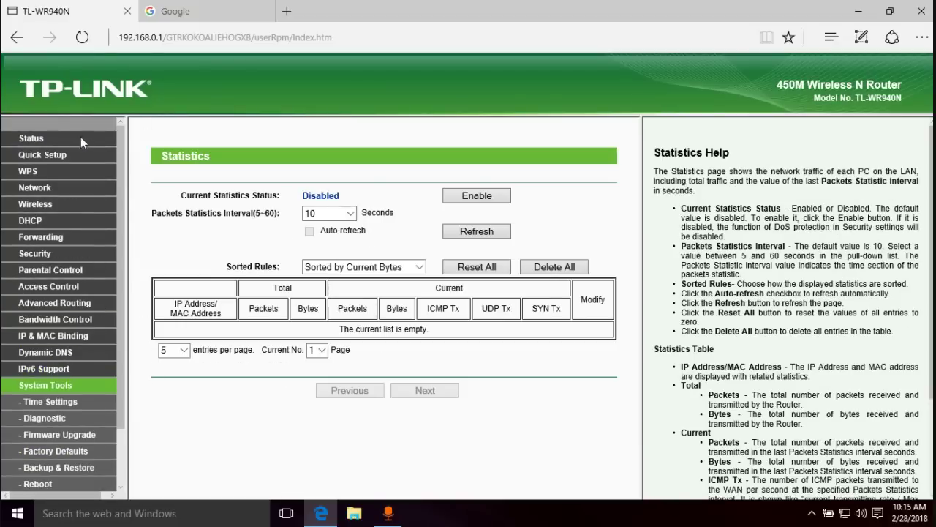
# - Switch to the second Edge tab showing Google's homepage
pyautogui.click(212, 12)
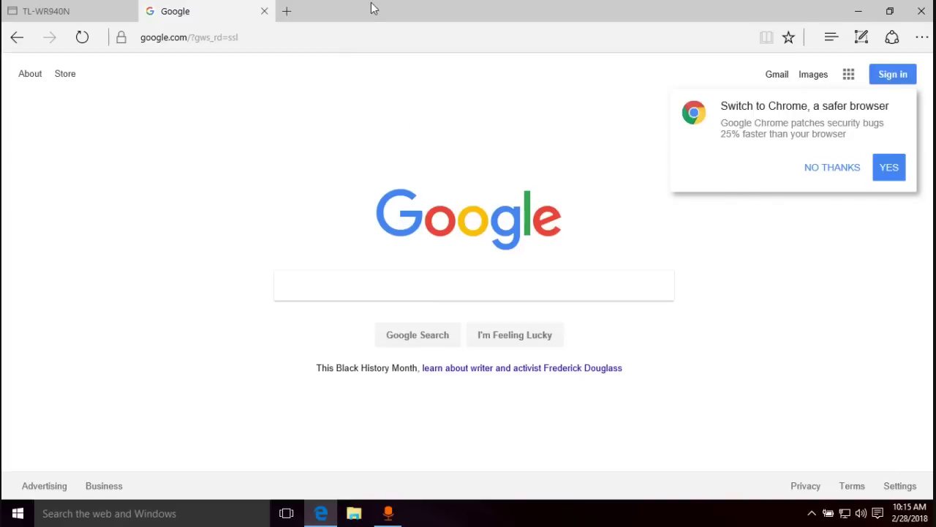
pyautogui.moveTo(375, 6)
# - Switch back to the TL-WR940N tab showing the traffic Statistics page
pyautogui.click(85, 17)
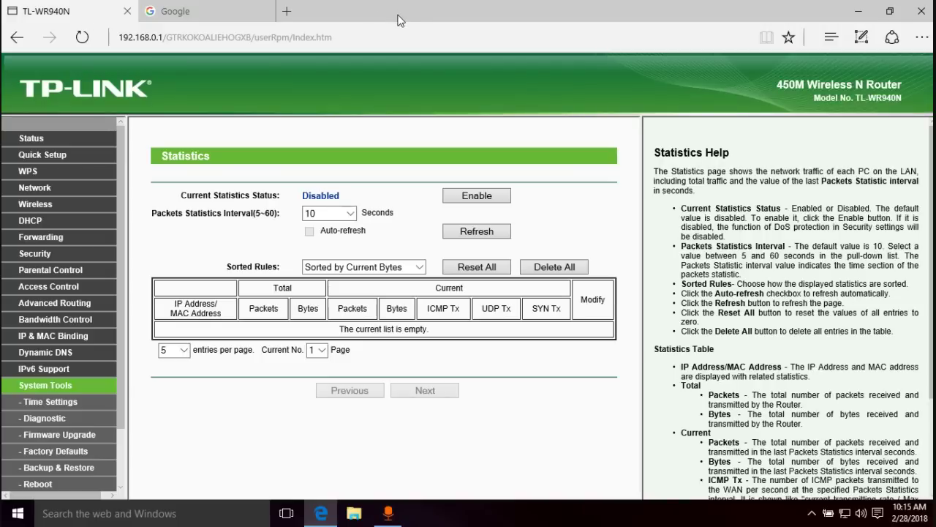